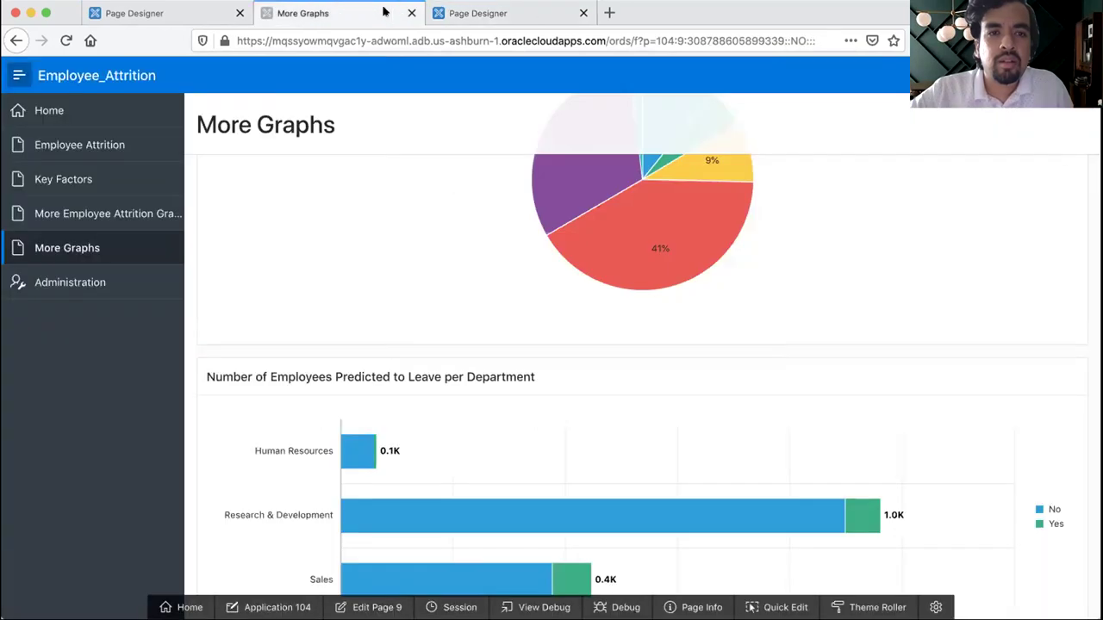
{"action": "left_click", "coordinate": [497, 16]}
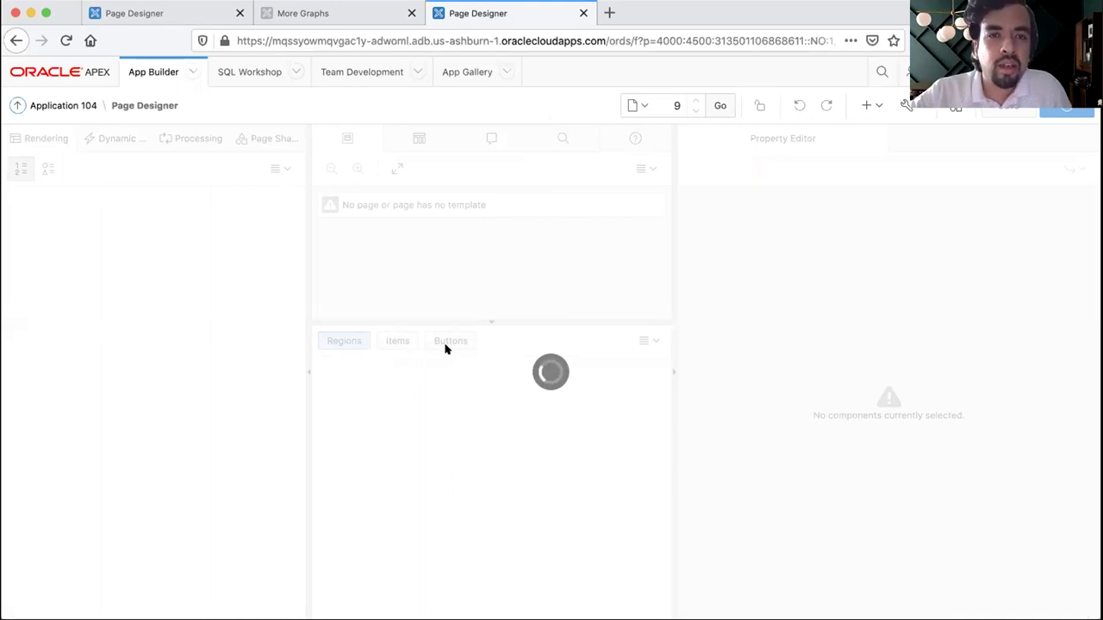
{"action": "left_click", "coordinate": [181, 16]}
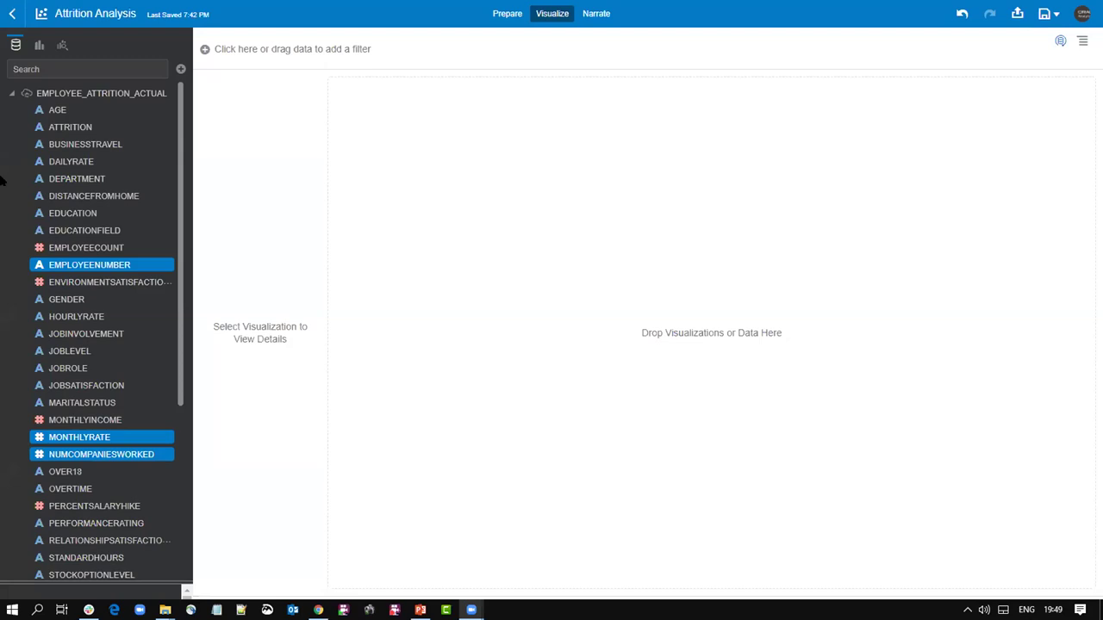
Step: Build a bar chart of EMPLOYEECOUNT by JOBLEVEL on the empty Canvas 1
{"action": "left_click", "coordinate": [89, 111]}
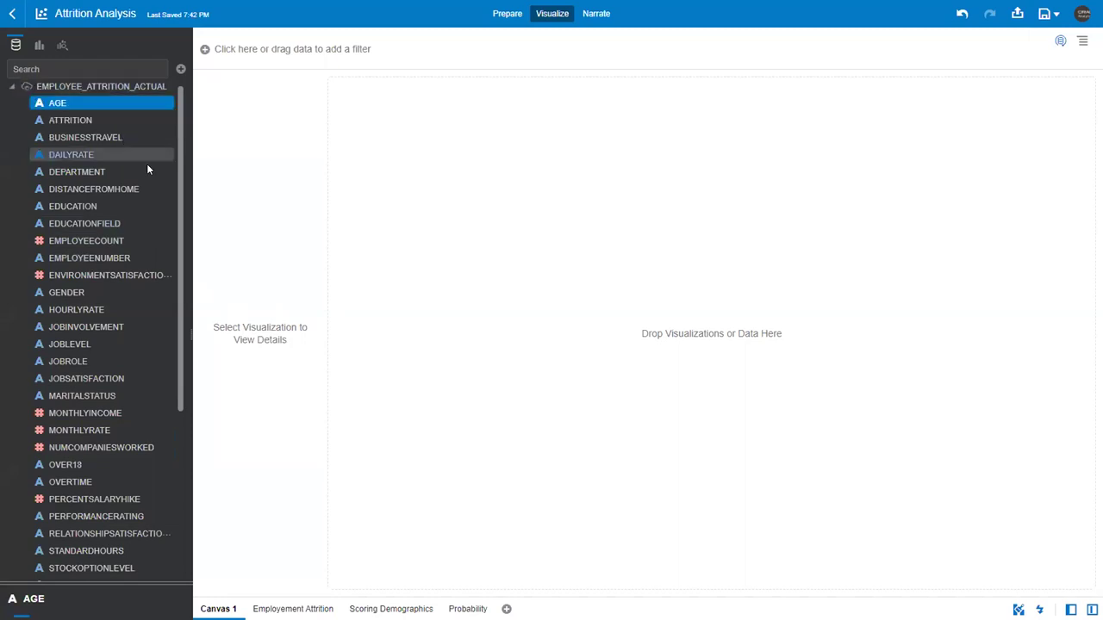
{"action": "double_click", "coordinate": [107, 242]}
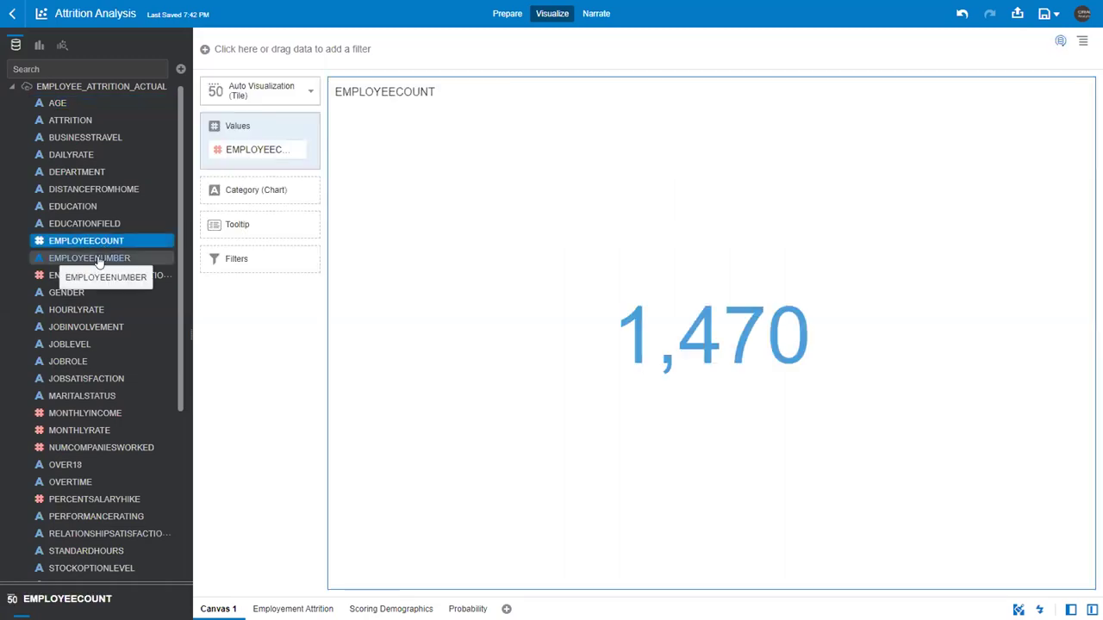
{"action": "left_click", "coordinate": [73, 344]}
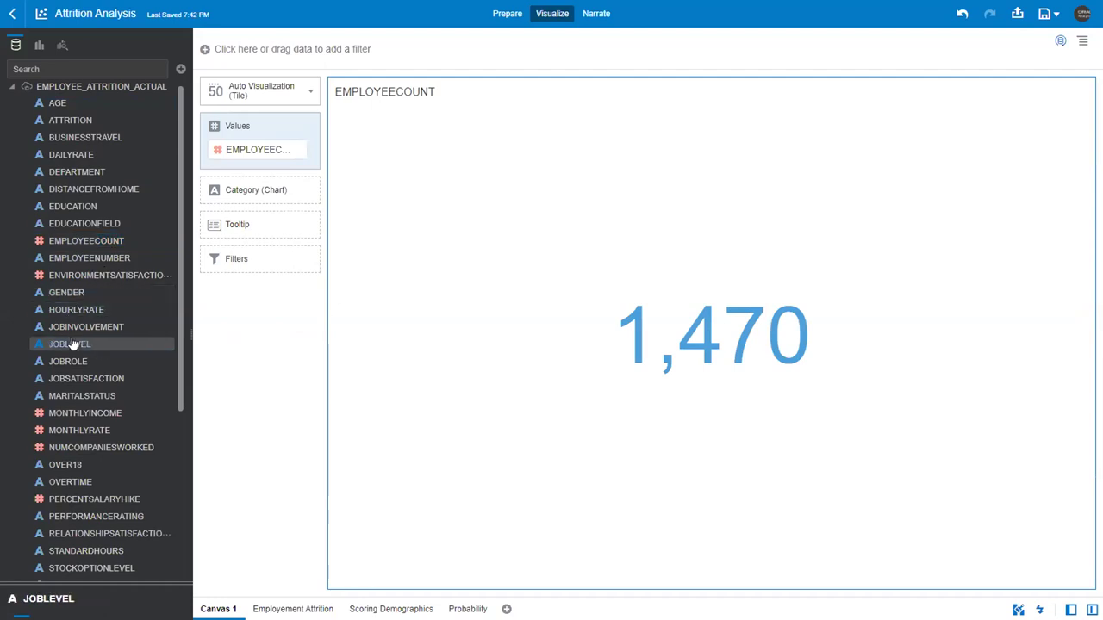
{"action": "double_click", "coordinate": [72, 344]}
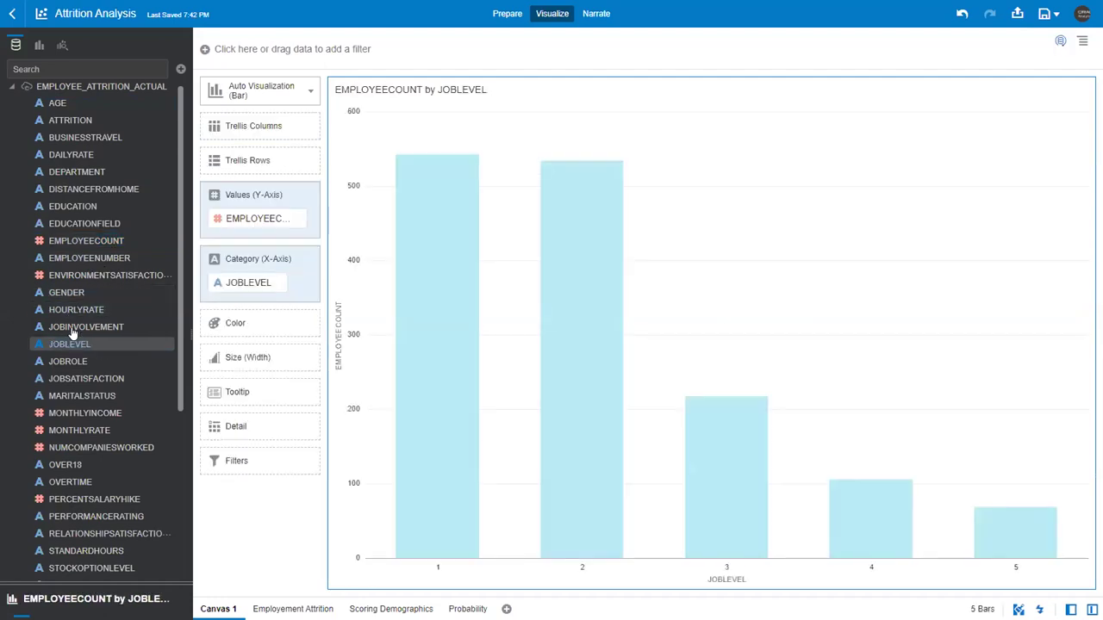
Step: Create a second chart on Canvas 1 from EMPLOYEECOUNT and JOBSATISFACTION using the automatically chosen visualization
{"action": "left_click", "coordinate": [86, 243]}
{"action": "left_click", "coordinate": [76, 379], "text": "ctrl"}
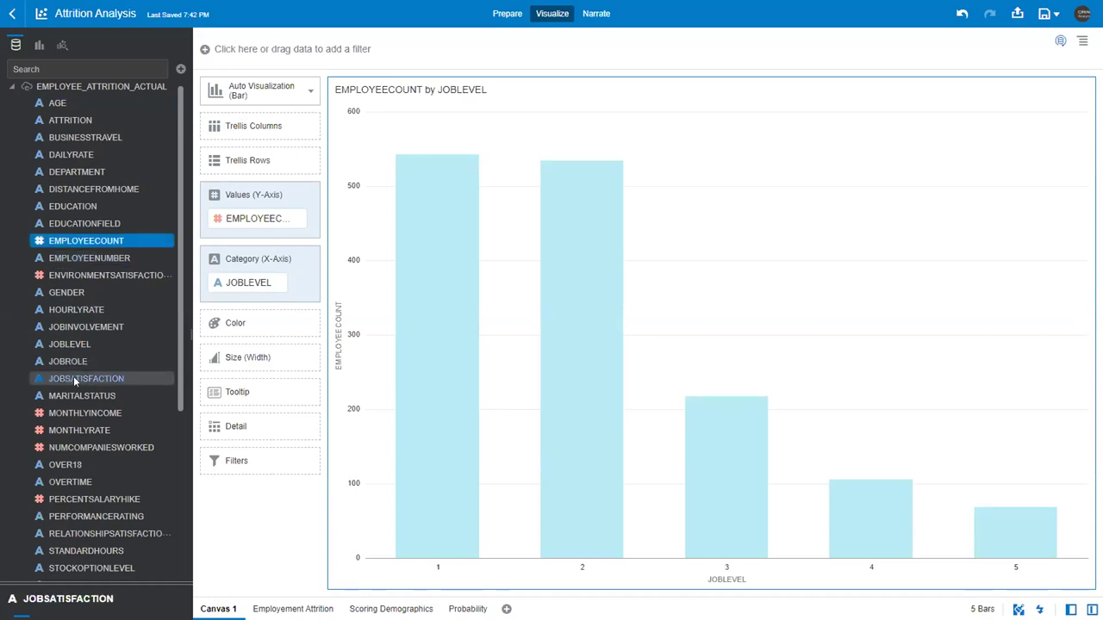
{"action": "right_click", "coordinate": [80, 381]}
{"action": "left_click", "coordinate": [107, 410]}
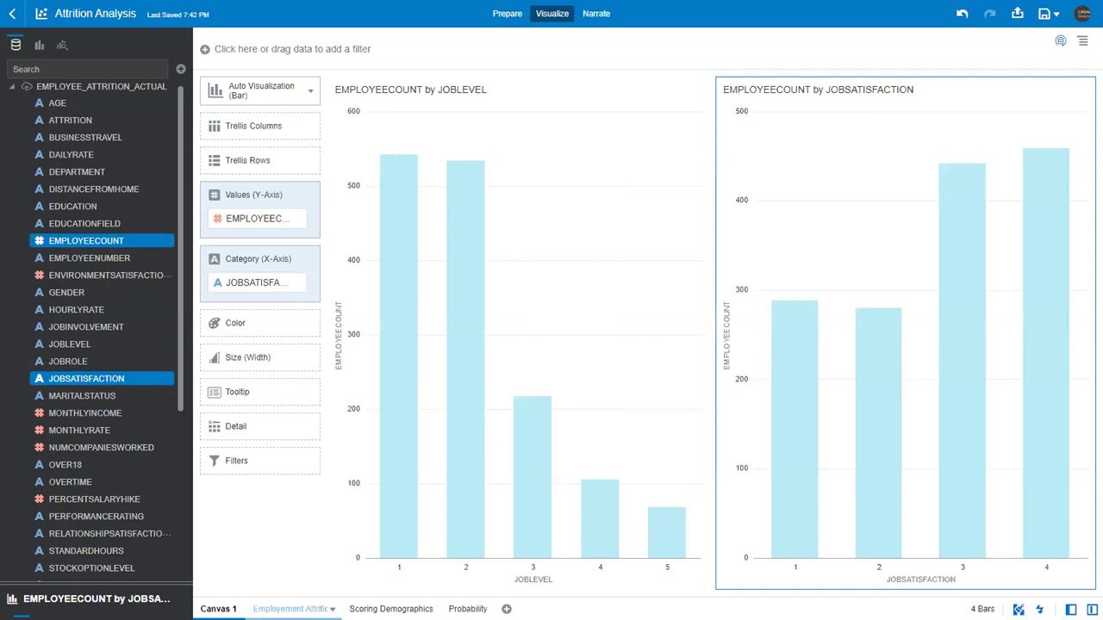
Step: Open the Employement Attrition canvas and focus all its charts on the Travel_Frequently category of BUSINESSTRAVEL
{"action": "left_click", "coordinate": [297, 609]}
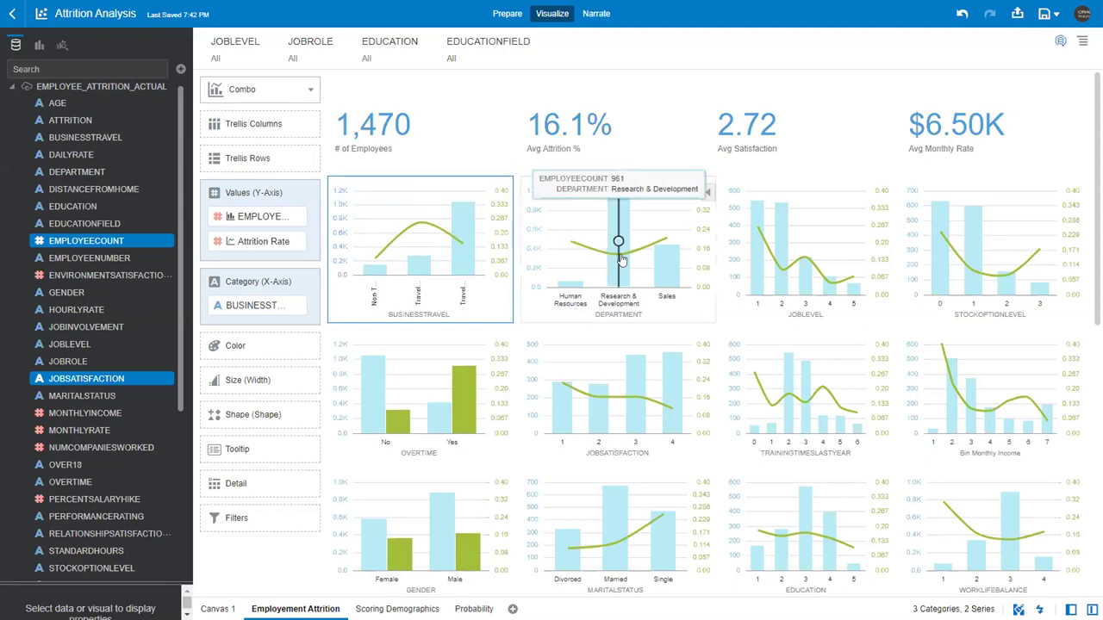
{"action": "left_click", "coordinate": [418, 268]}
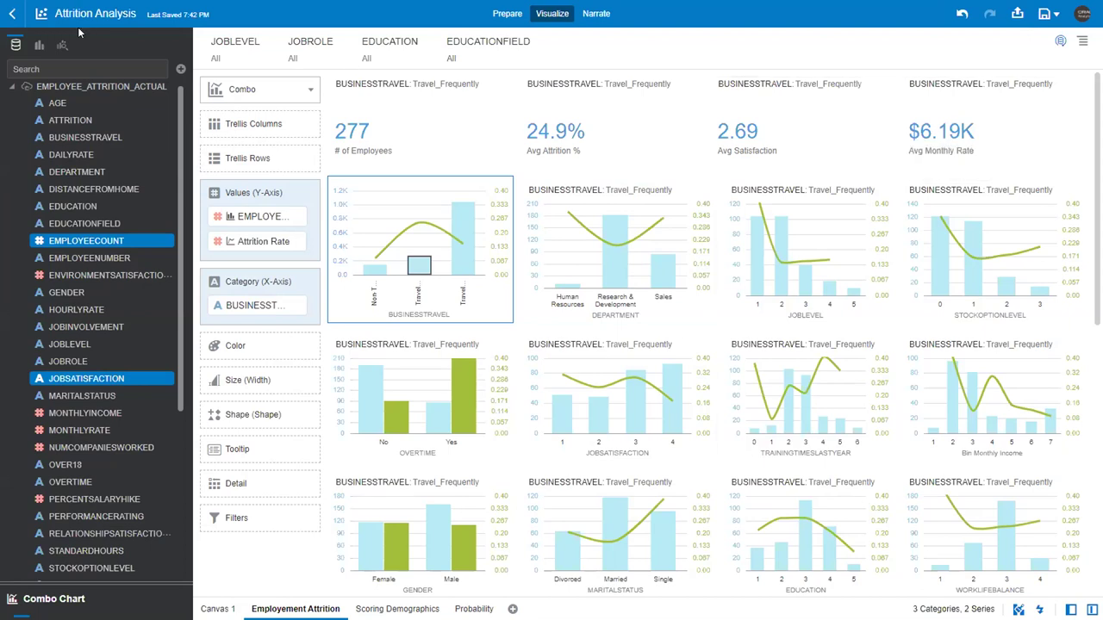
Step: Leave the Attrition Analysis project and the SCORING DF data flow, and return to the home page
{"action": "left_click", "coordinate": [13, 15]}
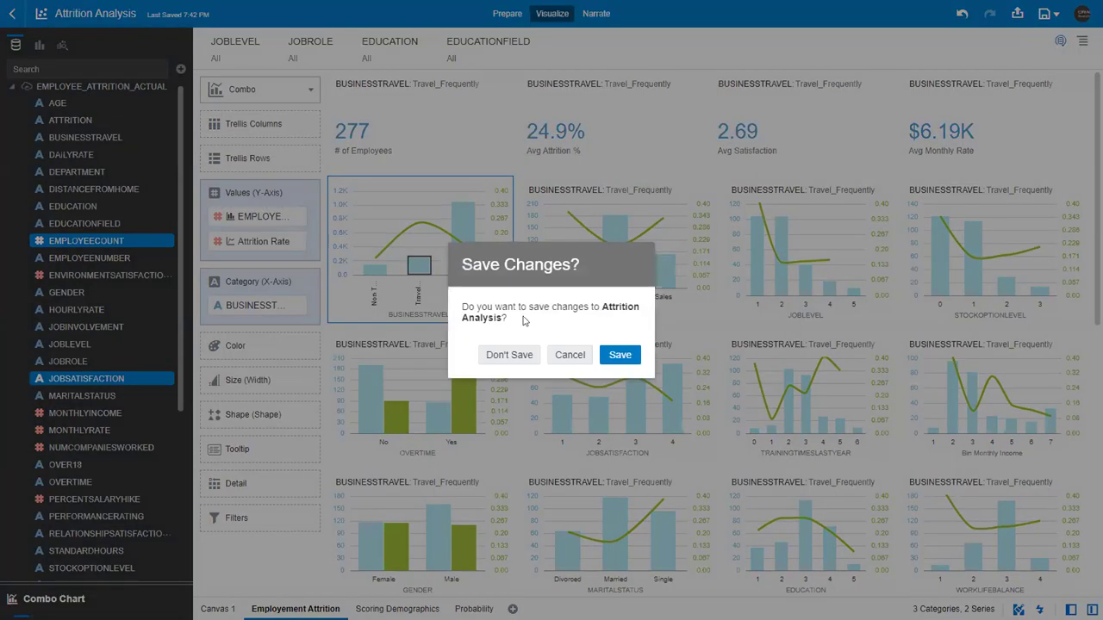
{"action": "left_click", "coordinate": [574, 357]}
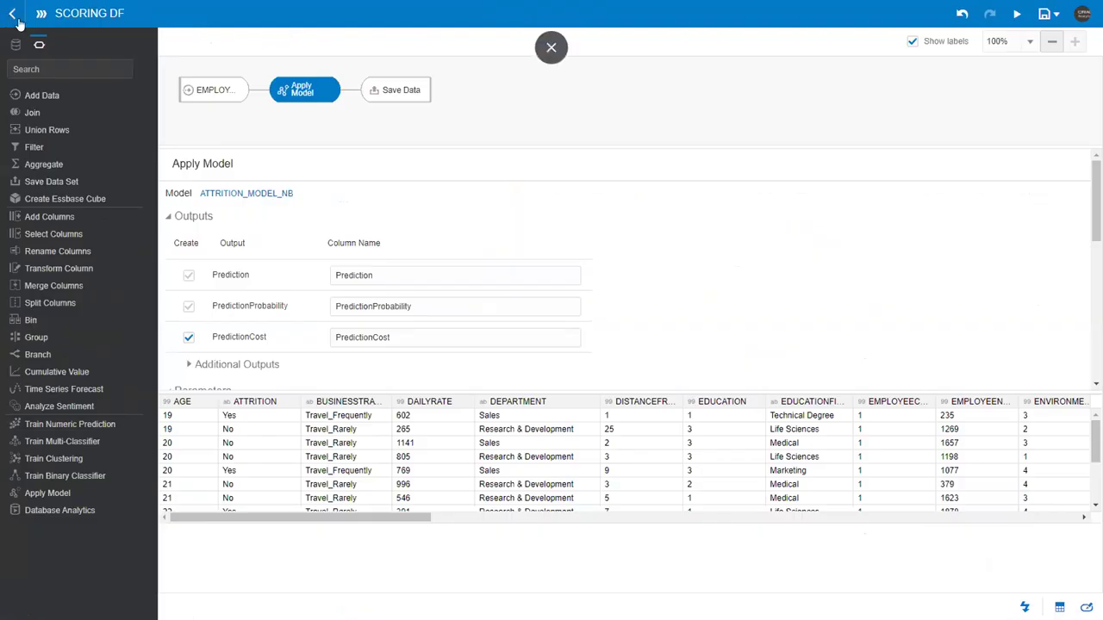
{"action": "left_click", "coordinate": [13, 14]}
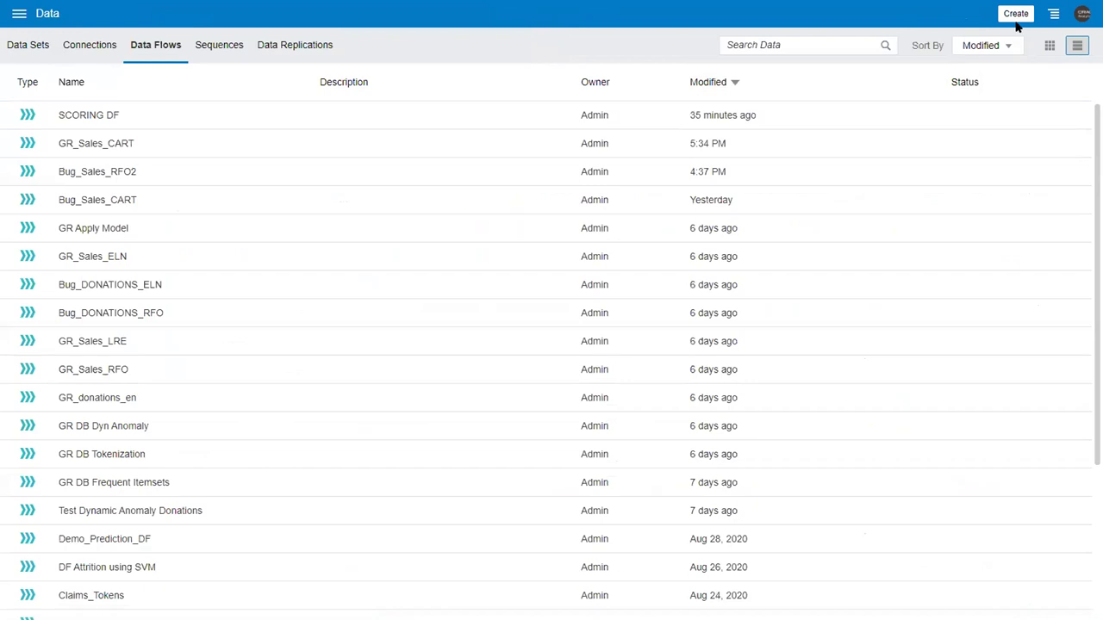
{"action": "left_click", "coordinate": [18, 14]}
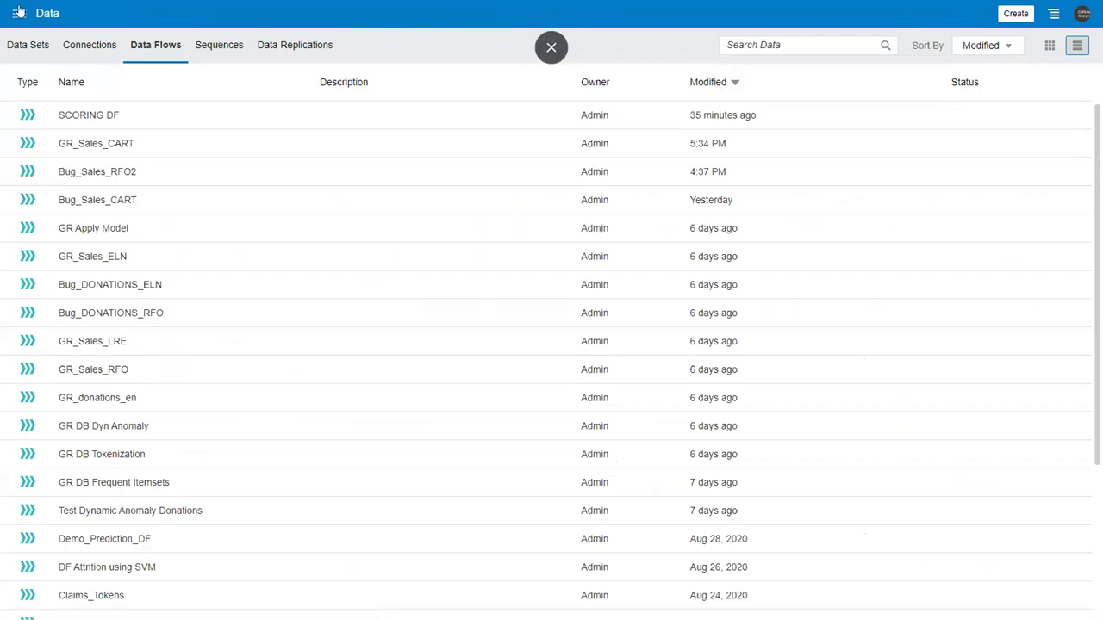
{"action": "left_click", "coordinate": [39, 59]}
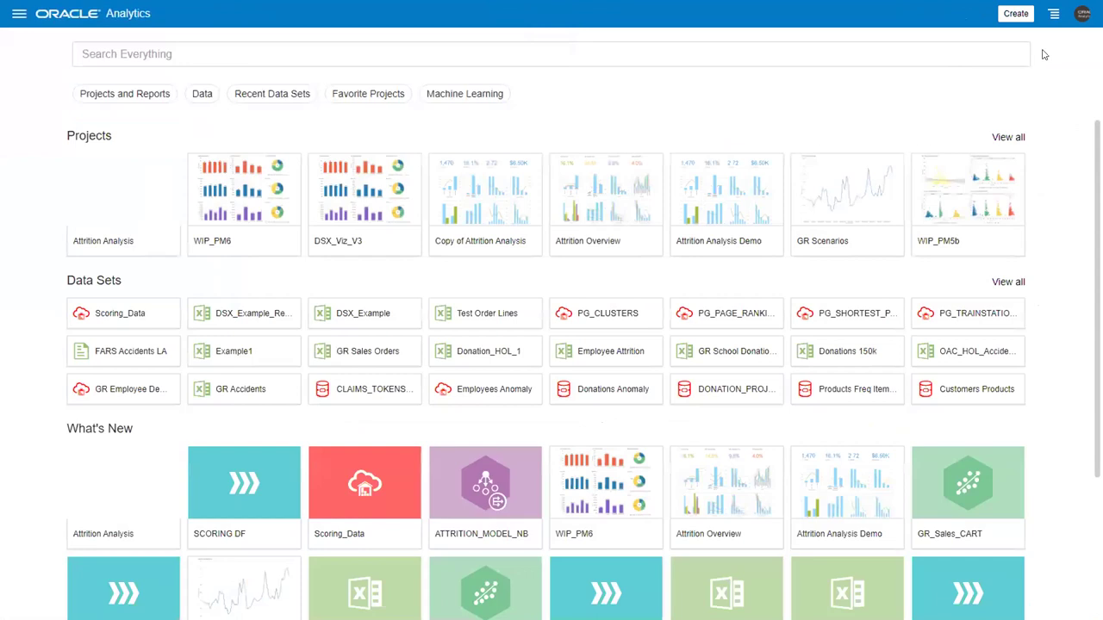
Step: Start registering an ML model from the ADW PM connection and select ATTRITION_MODEL_NB
{"action": "left_click", "coordinate": [1053, 14]}
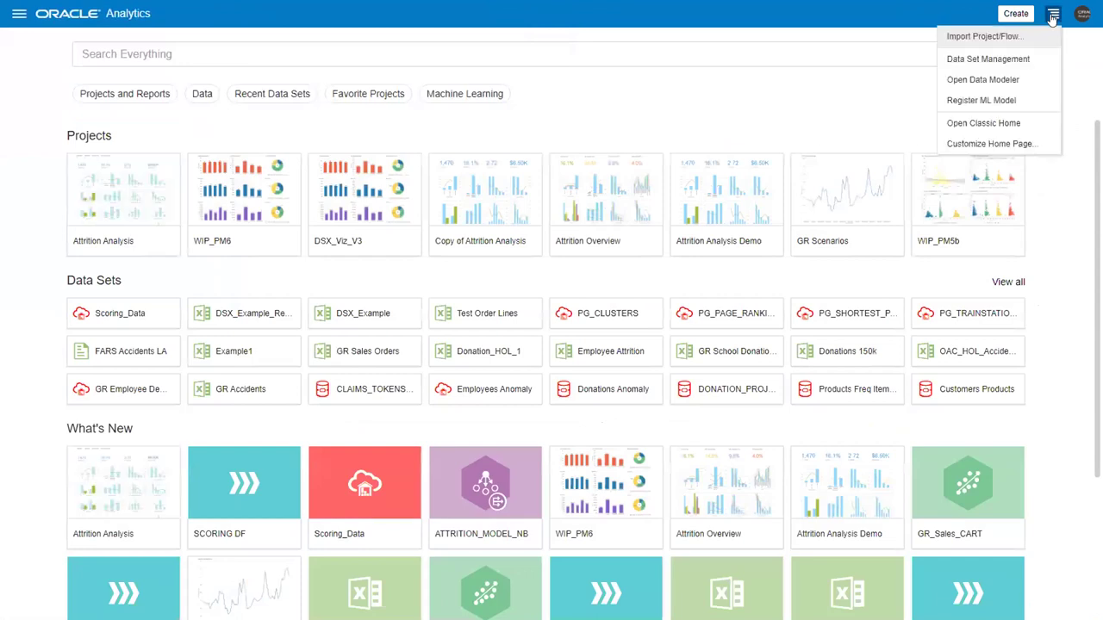
{"action": "left_click", "coordinate": [1015, 101]}
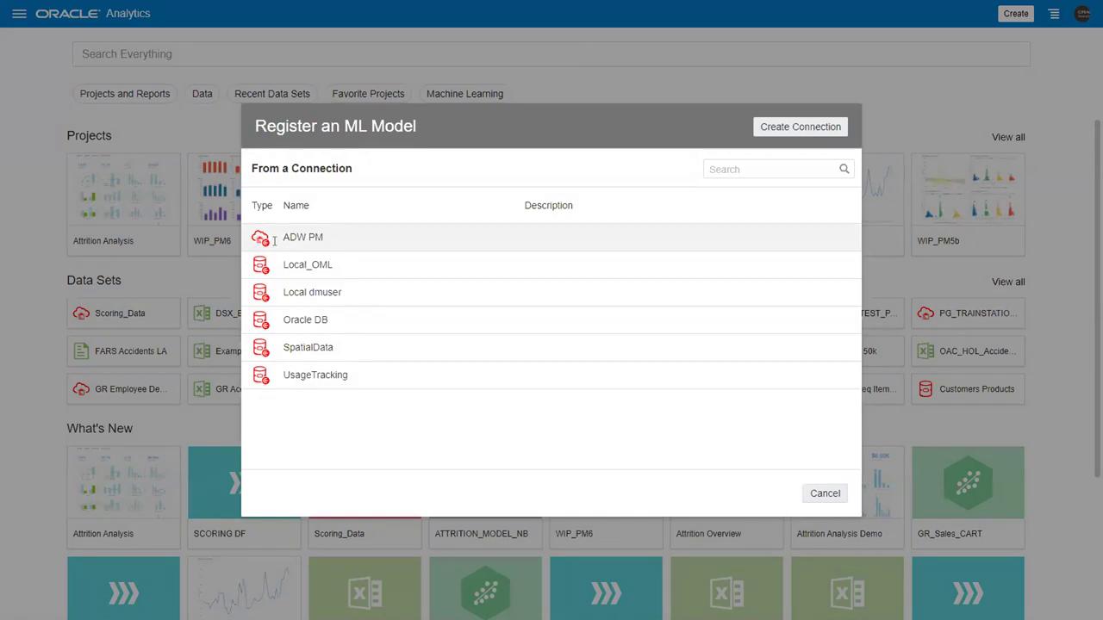
{"action": "left_click", "coordinate": [317, 237]}
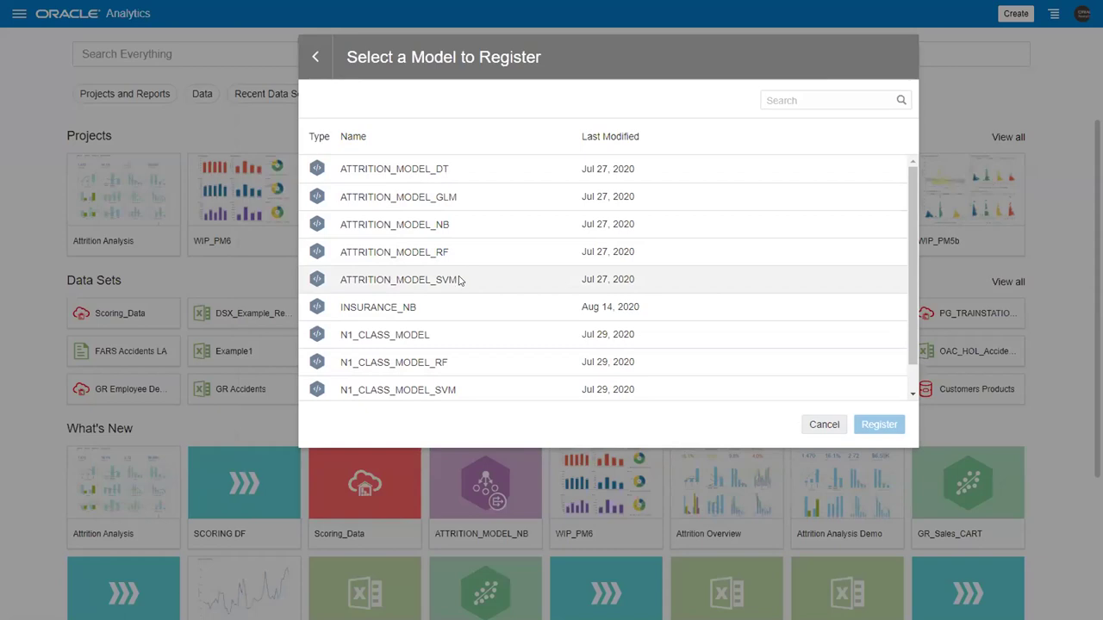
{"action": "left_click", "coordinate": [445, 226]}
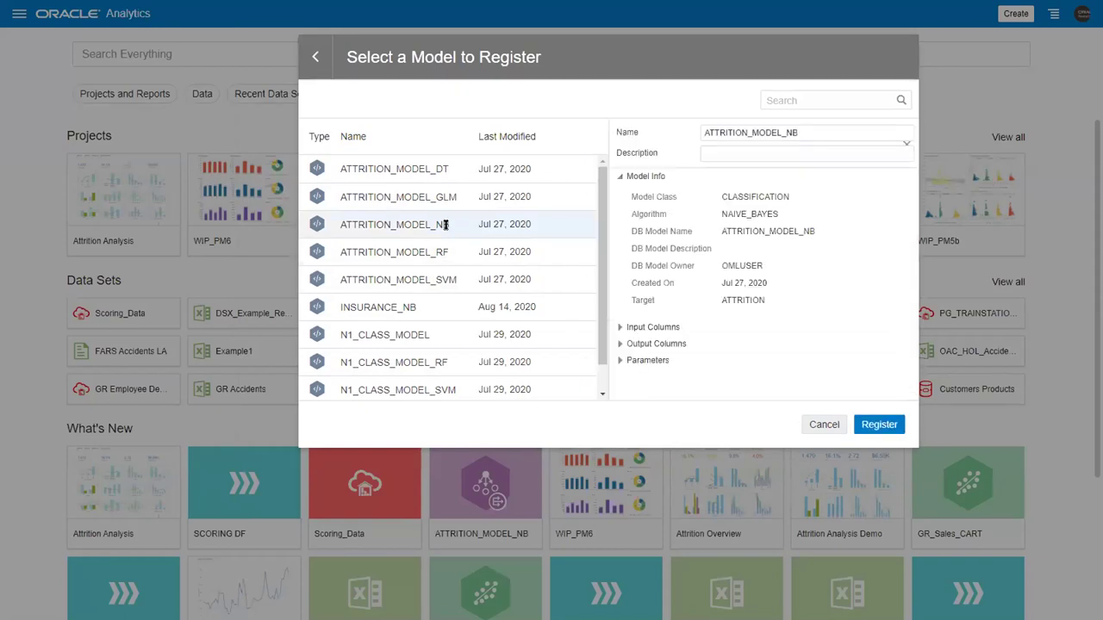
Step: Examine the input columns, output columns and parameters of ATTRITION_MODEL_NB before registering it
{"action": "left_click", "coordinate": [627, 327]}
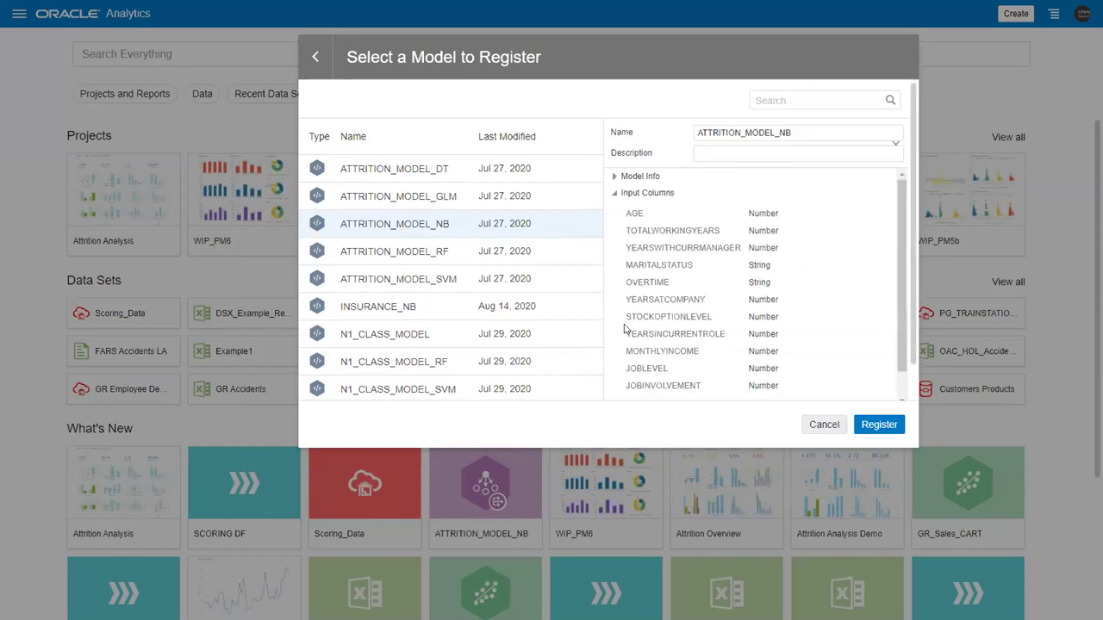
{"action": "scroll", "coordinate": [628, 327], "scroll_direction": "down", "scroll_amount": 1}
{"action": "left_click", "coordinate": [617, 383]}
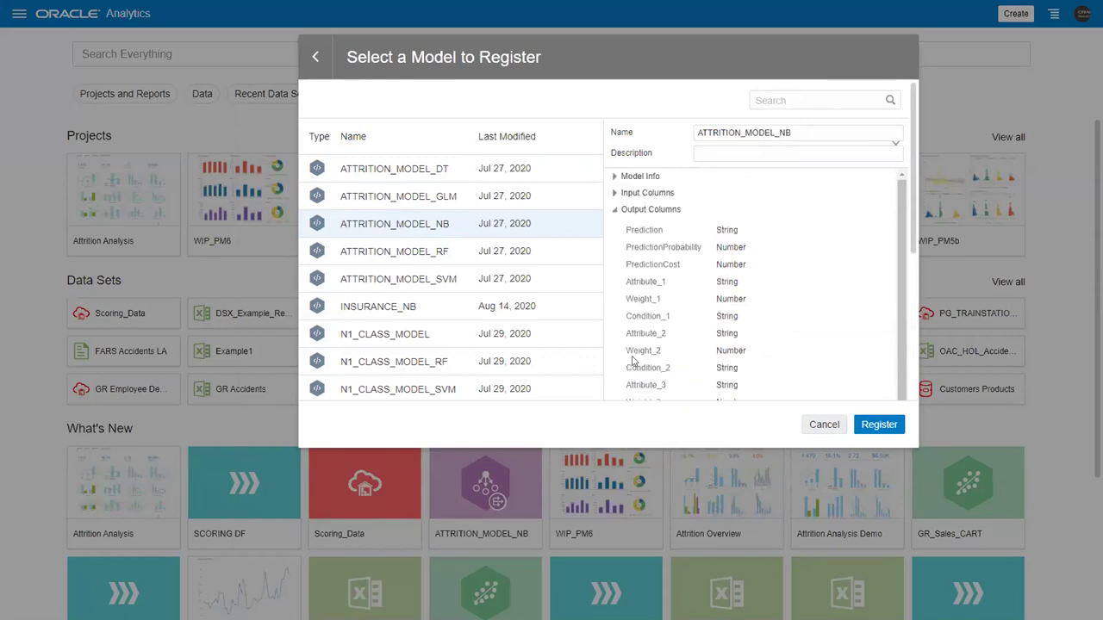
{"action": "scroll", "coordinate": [657, 335], "scroll_direction": "down", "scroll_amount": 5}
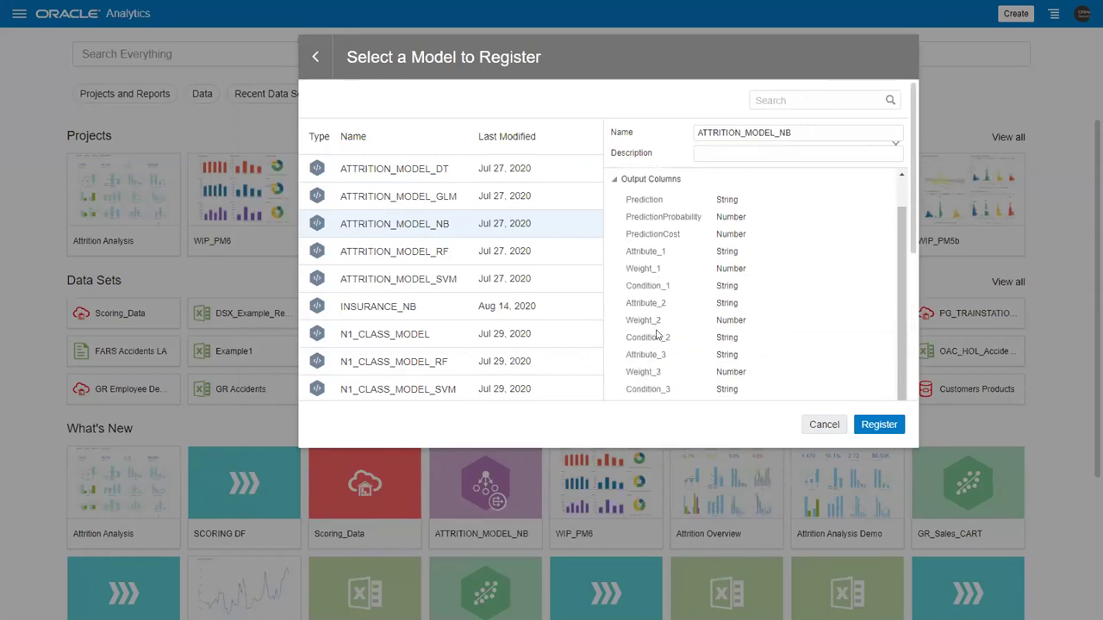
{"action": "scroll", "coordinate": [655, 336], "scroll_direction": "down", "scroll_amount": 1}
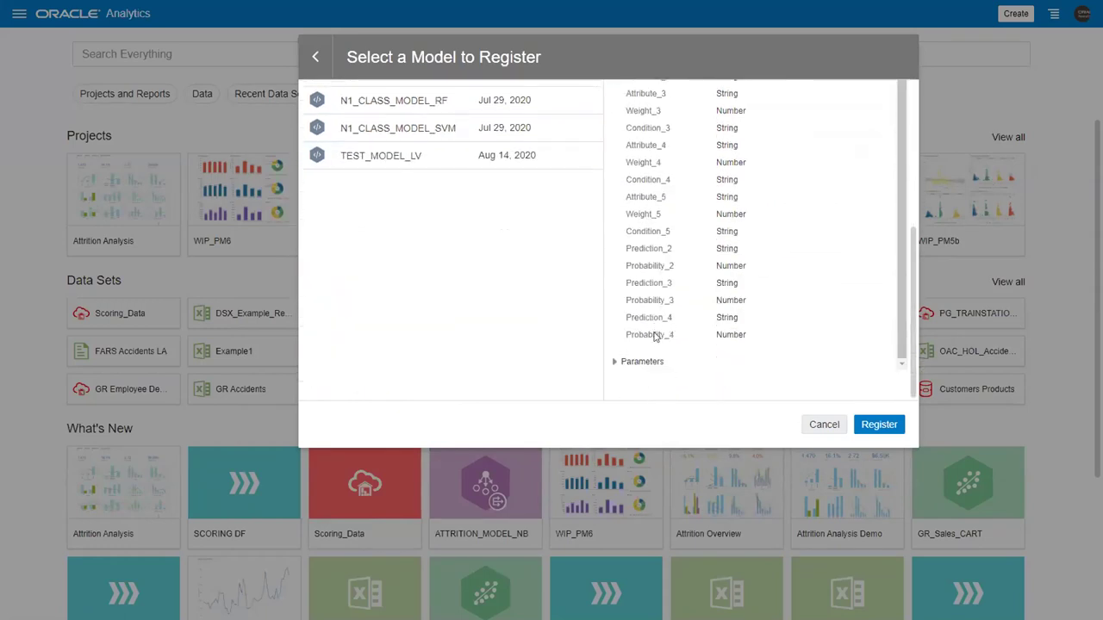
{"action": "left_click", "coordinate": [615, 362]}
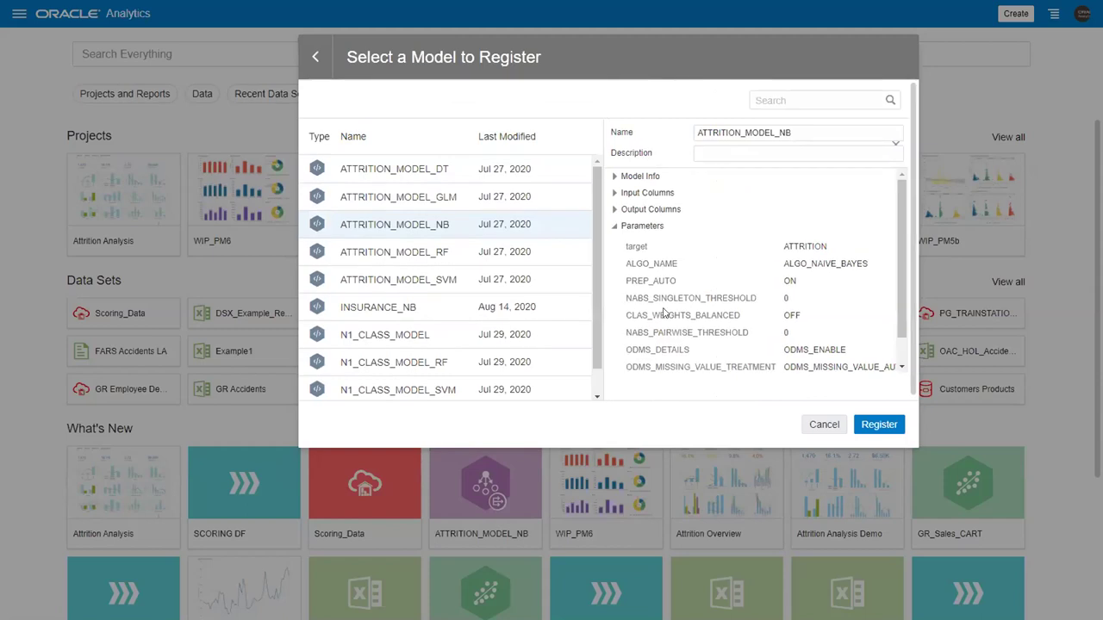
{"action": "scroll", "coordinate": [664, 313], "scroll_direction": "down", "scroll_amount": 1}
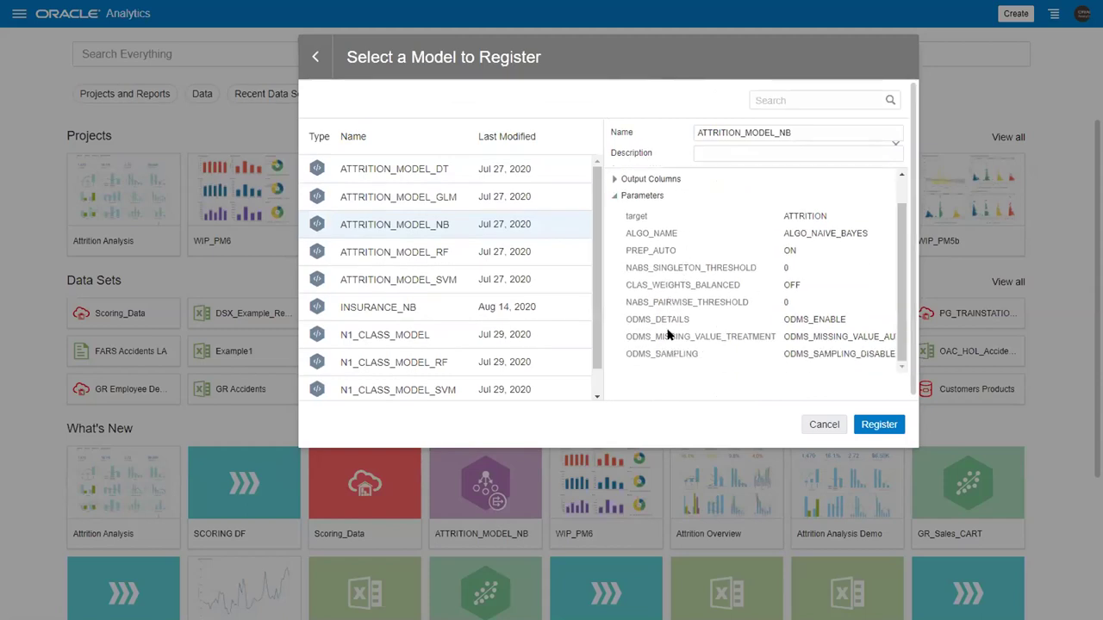
Step: Replace the model's name with a person's name and try to register it, retrying once and dismissing the errors
{"action": "double_click", "coordinate": [796, 136]}
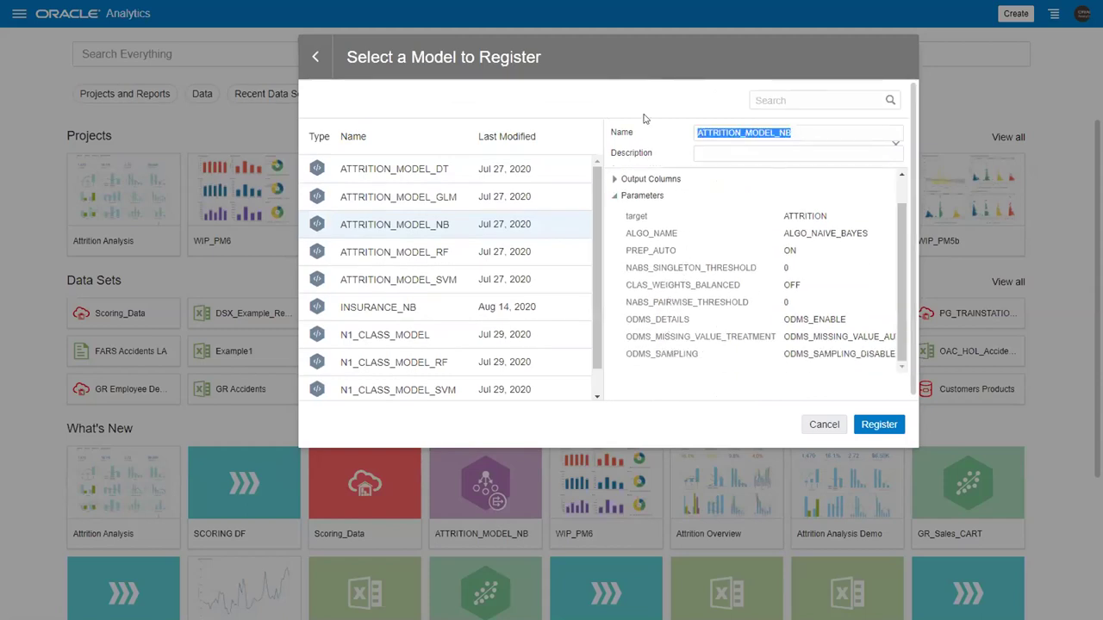
{"action": "type", "text": "Philippes"}
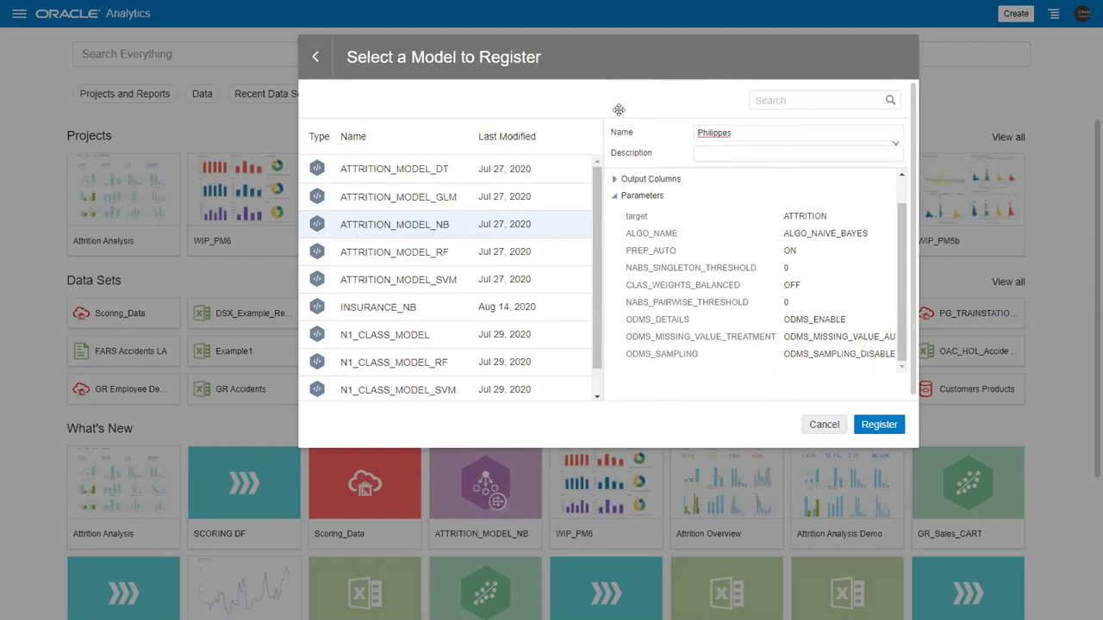
{"action": "left_click", "coordinate": [879, 427]}
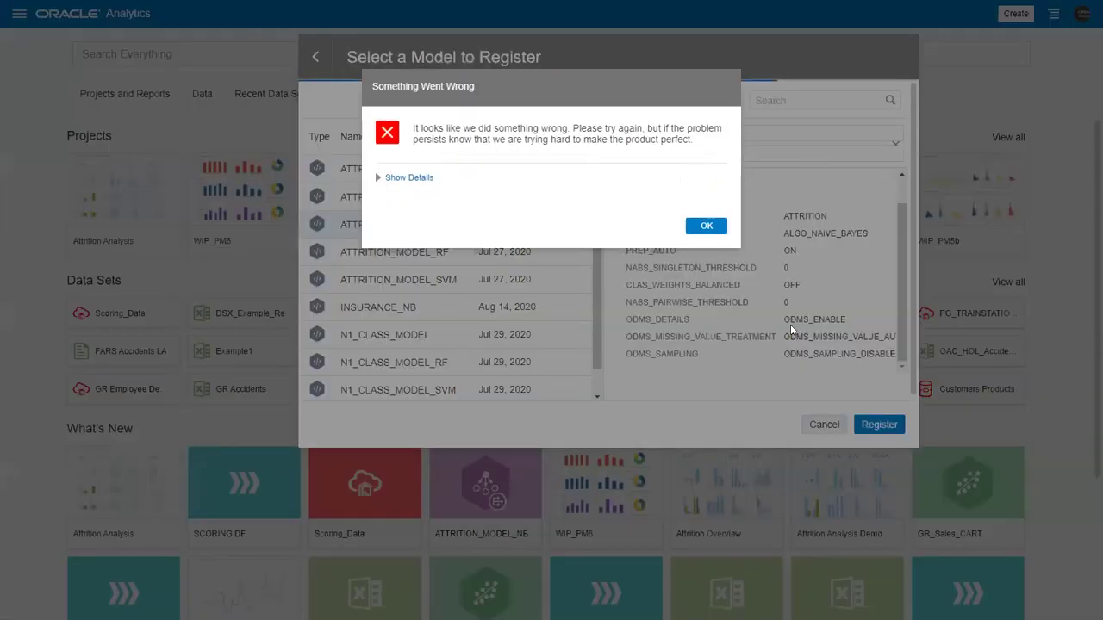
{"action": "left_click", "coordinate": [411, 179]}
{"action": "left_click", "coordinate": [686, 244]}
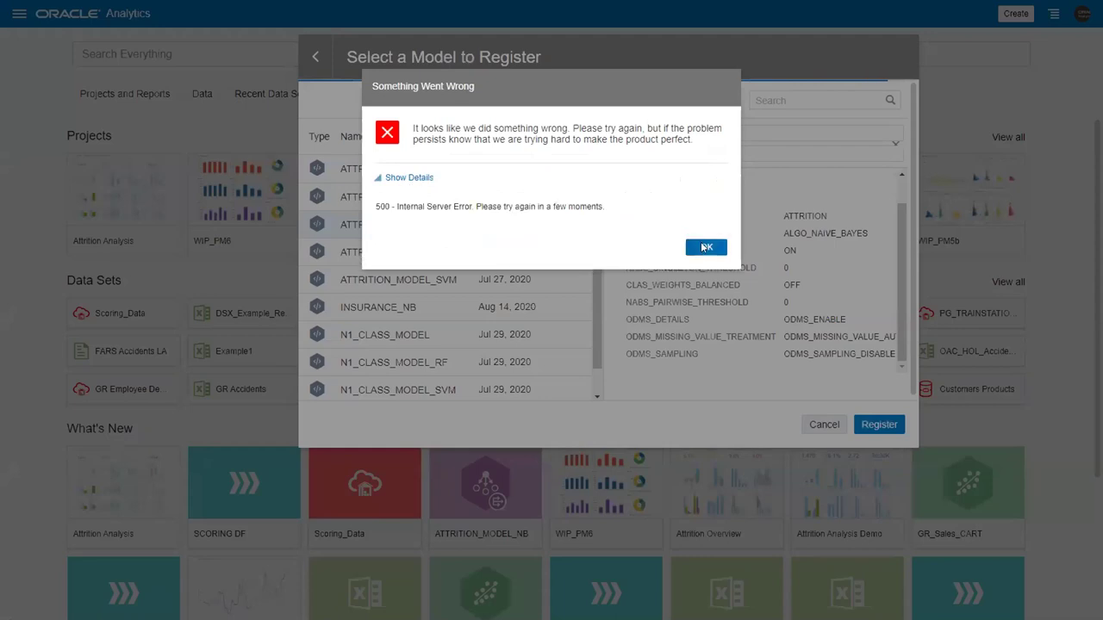
{"action": "left_click", "coordinate": [871, 425]}
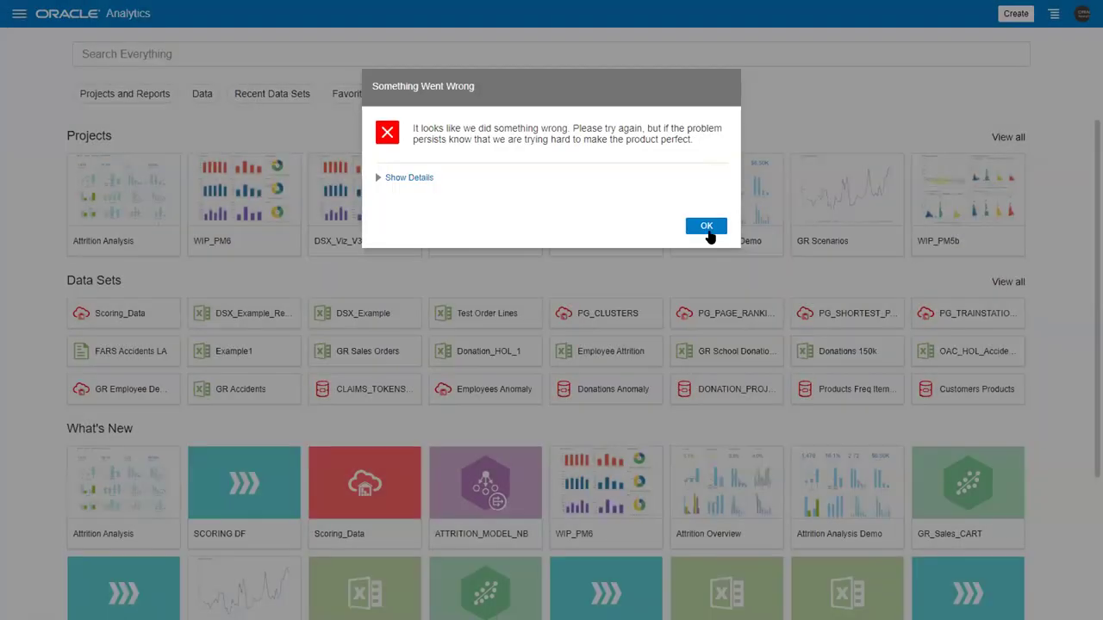
{"action": "left_click", "coordinate": [706, 226]}
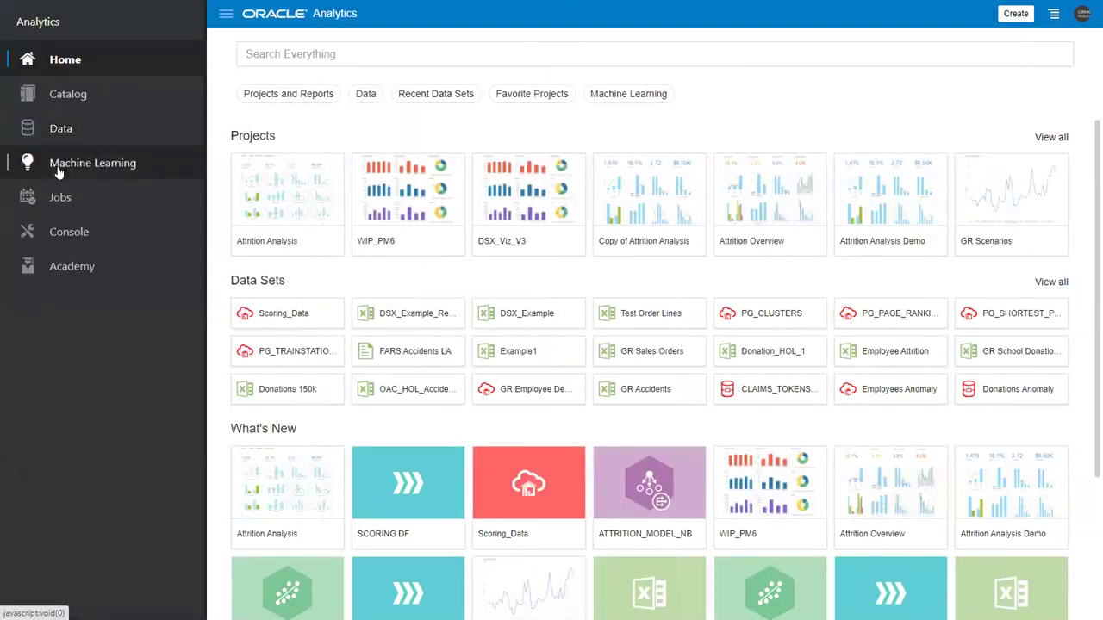
Step: Inspect the general, access, details and related information of the registered ATTRITION_MODEL_NB machine learning model
{"action": "left_click", "coordinate": [60, 173]}
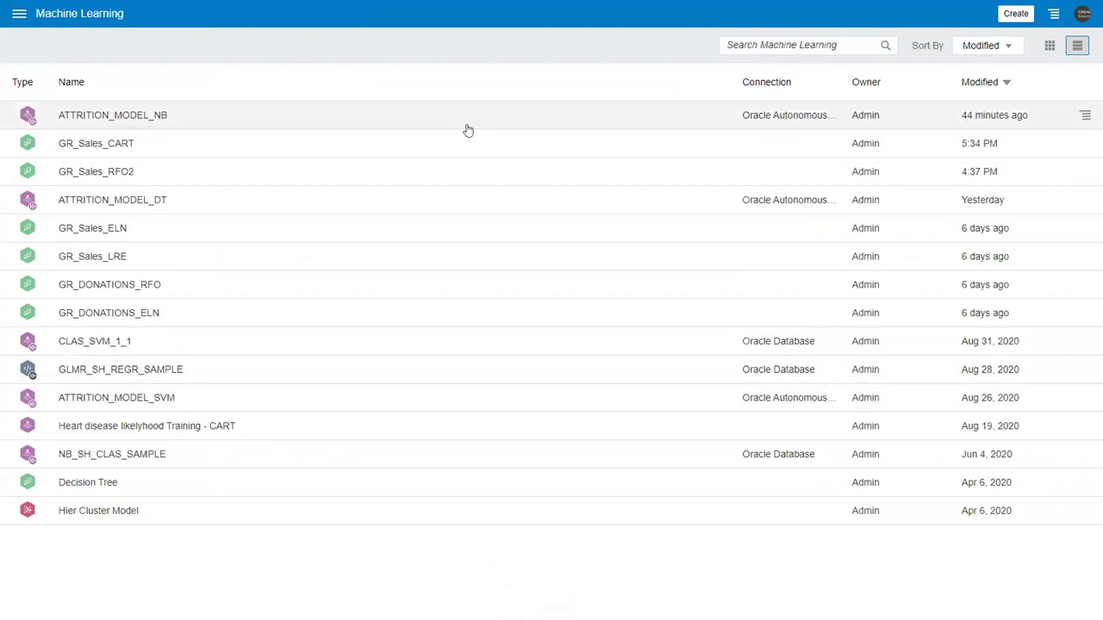
{"action": "right_click", "coordinate": [136, 113]}
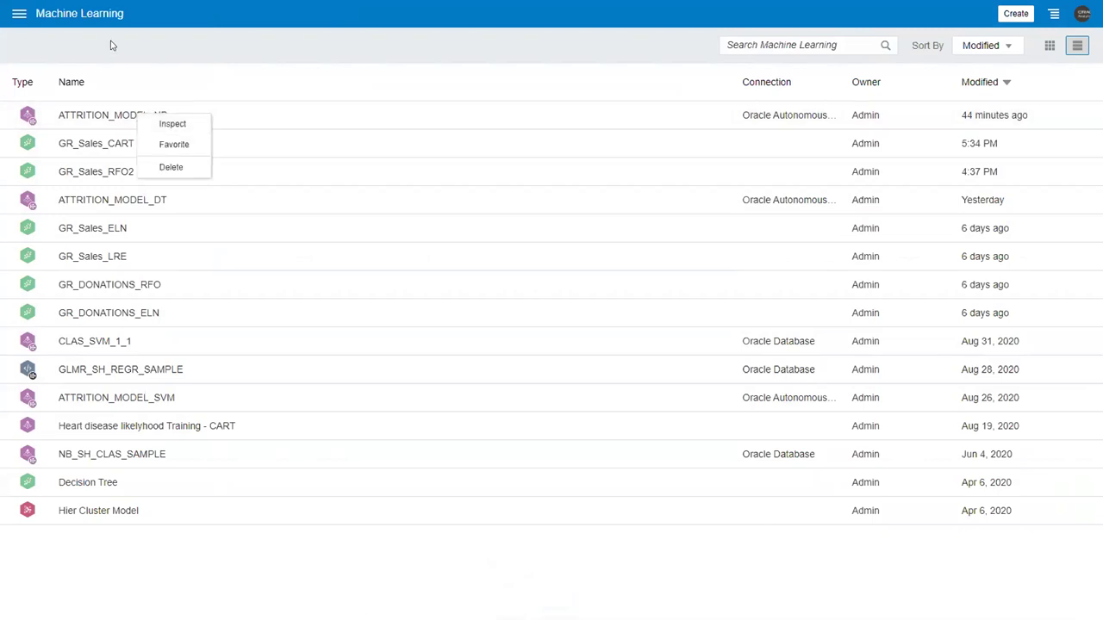
{"action": "left_click", "coordinate": [175, 125]}
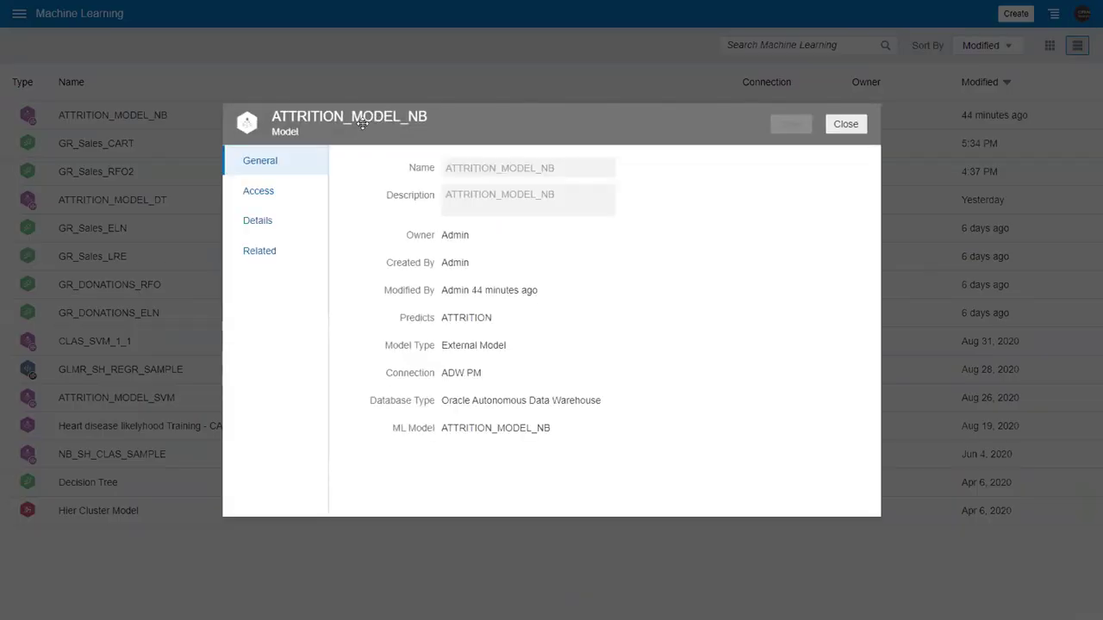
{"action": "left_click", "coordinate": [266, 194]}
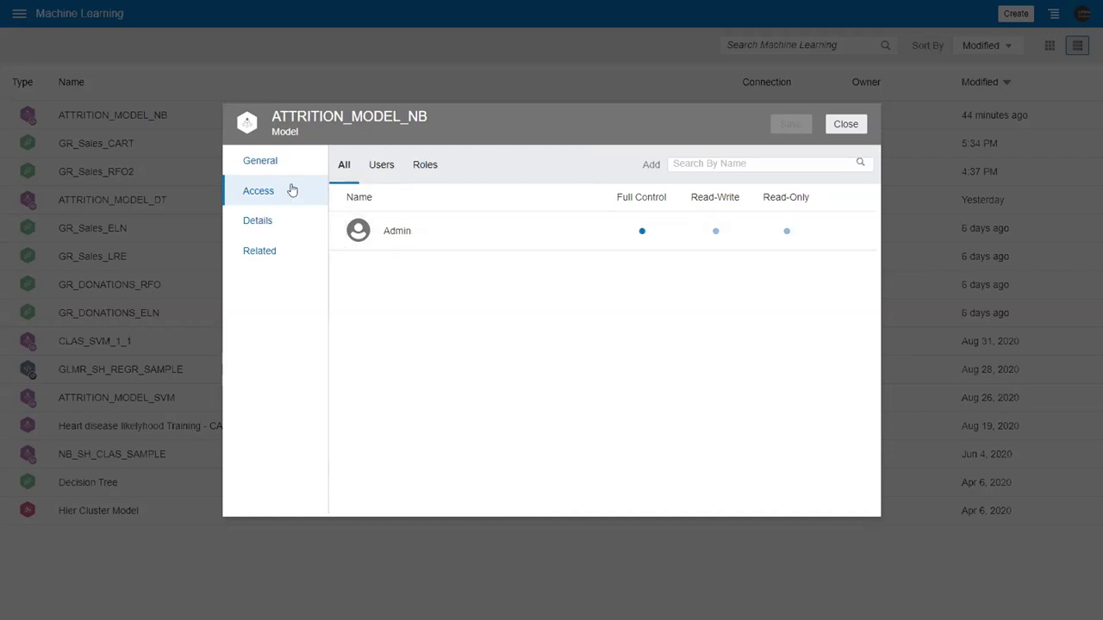
{"action": "left_click", "coordinate": [266, 221]}
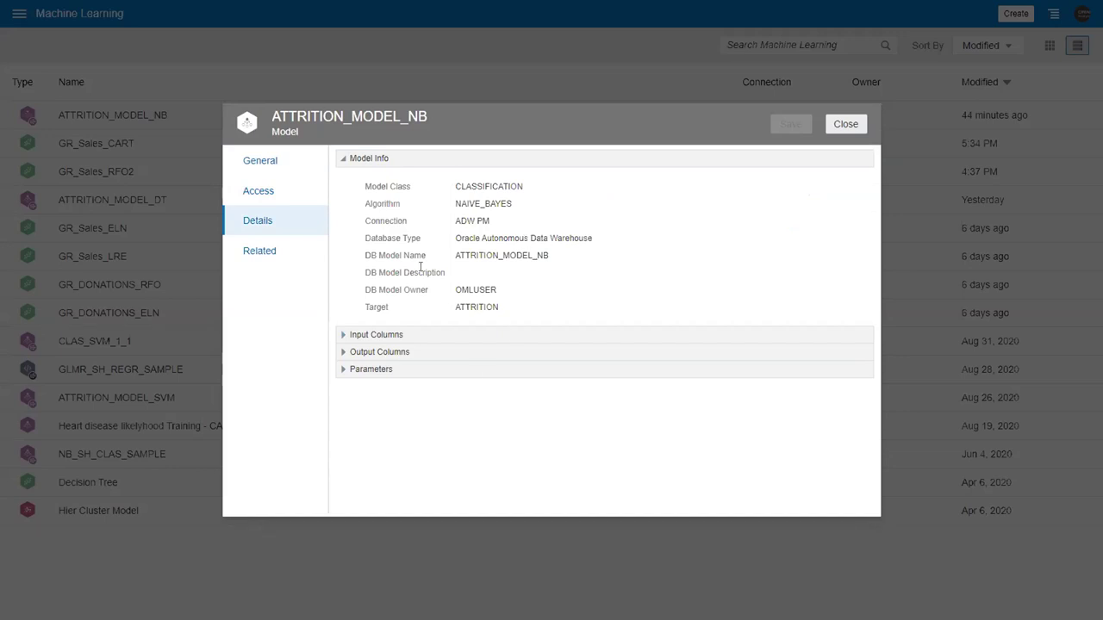
{"action": "left_click", "coordinate": [262, 258]}
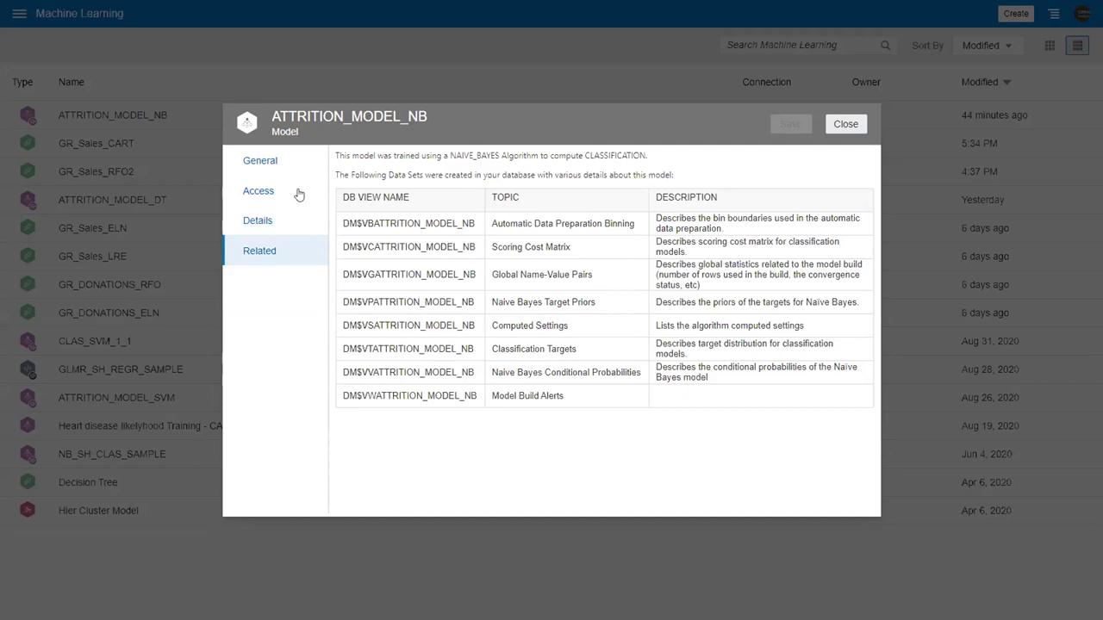
{"action": "left_click", "coordinate": [845, 125]}
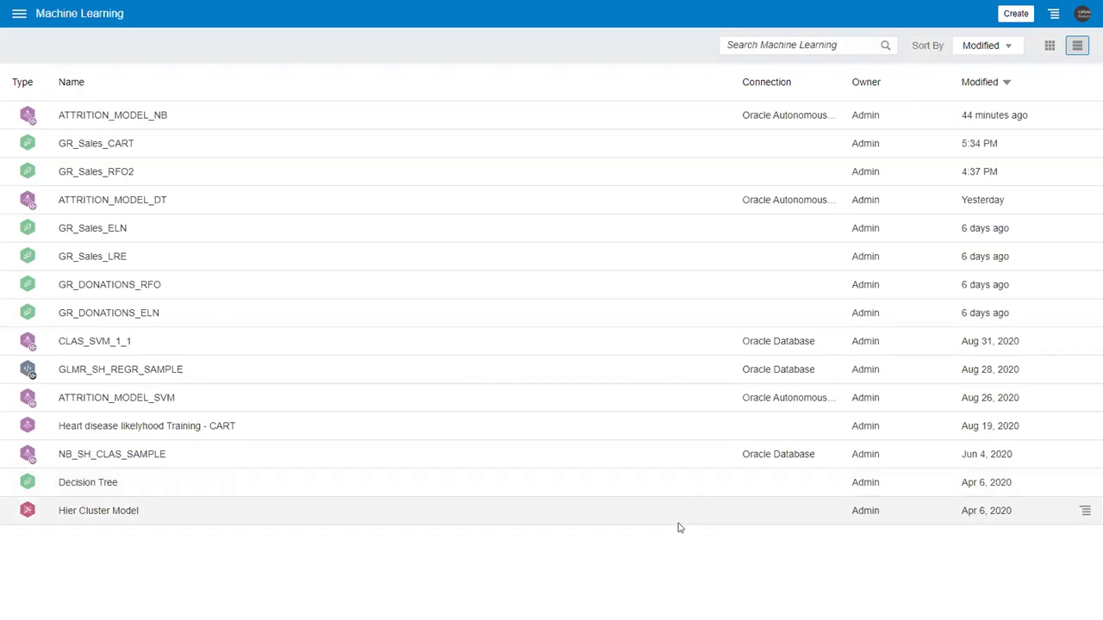
Step: Create a data flow that uses the EMPLOYEE_ATTRITION_DATA data set as its source
{"action": "left_click", "coordinate": [1024, 19]}
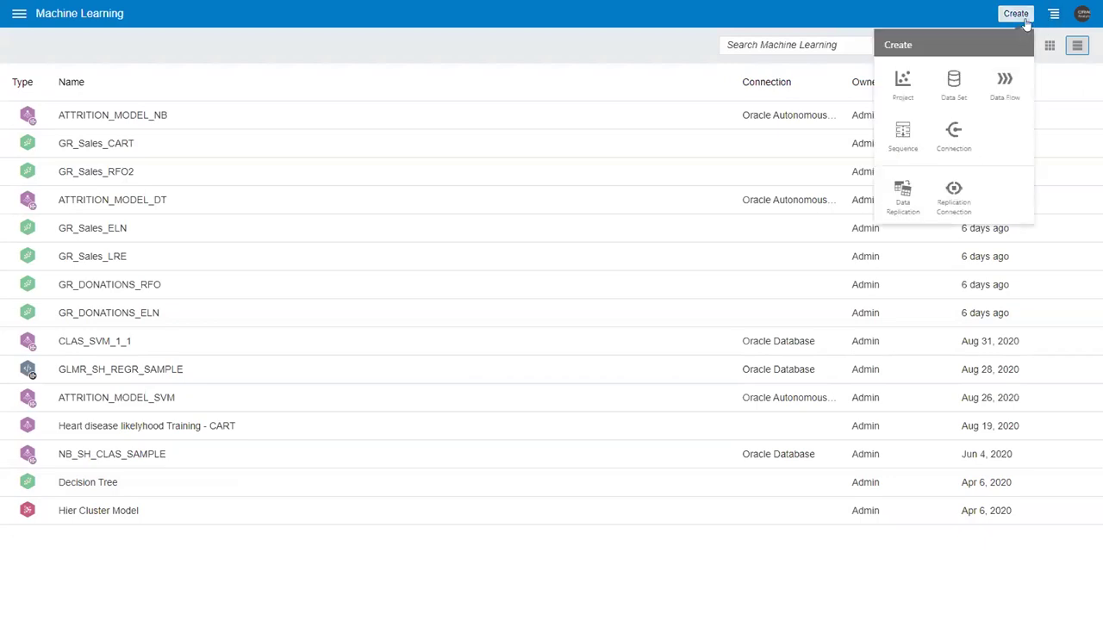
{"action": "left_click", "coordinate": [1013, 87]}
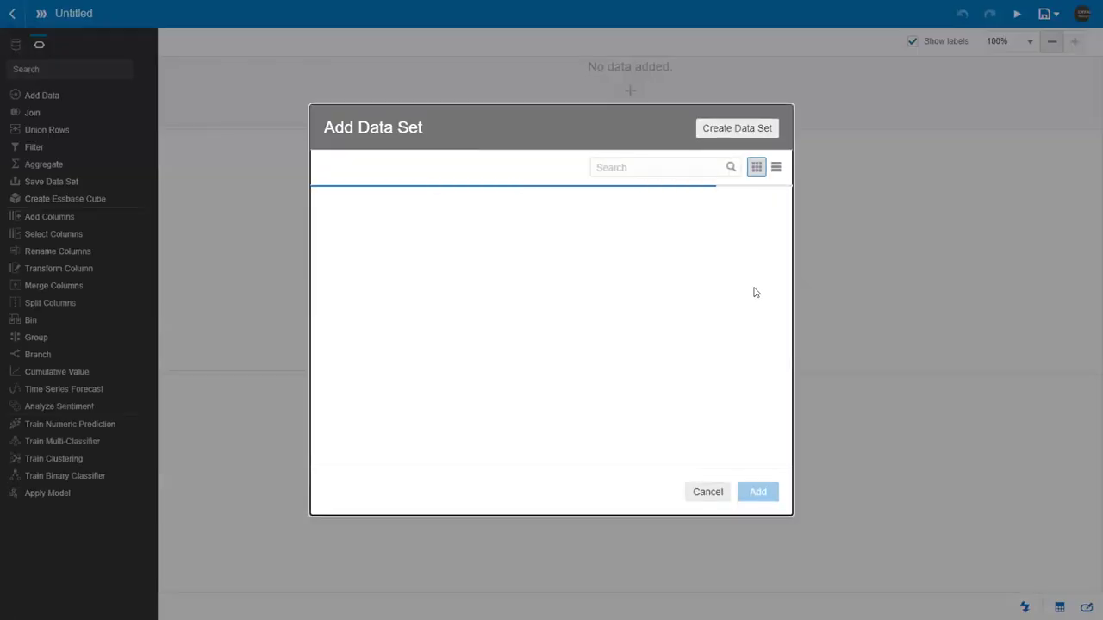
{"action": "left_click", "coordinate": [628, 166]}
{"action": "type", "text": "data"}
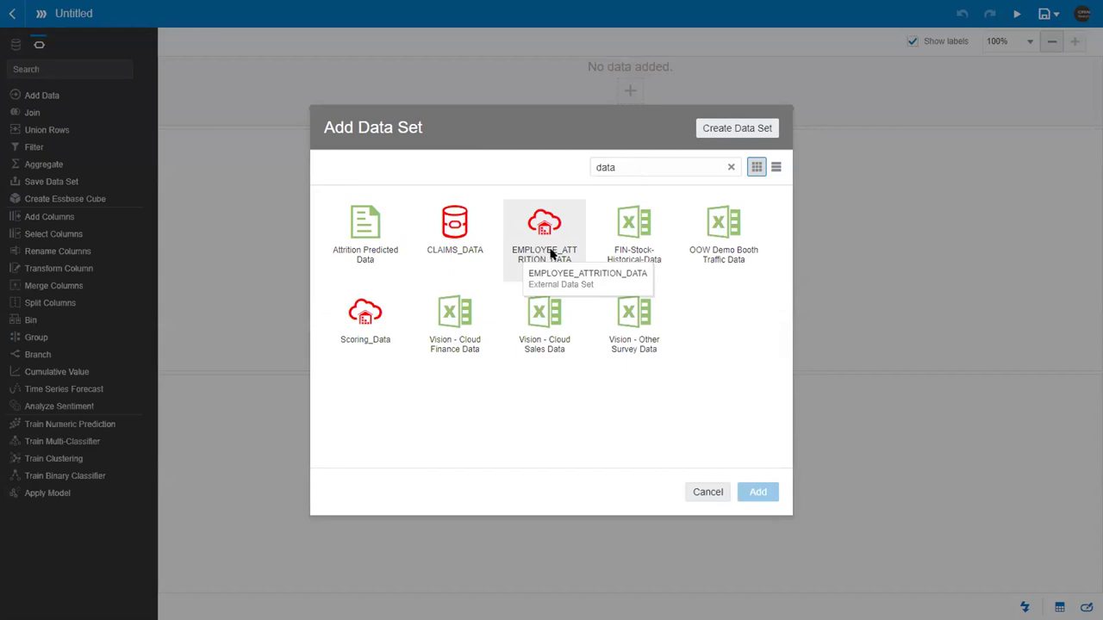
{"action": "left_click", "coordinate": [551, 251]}
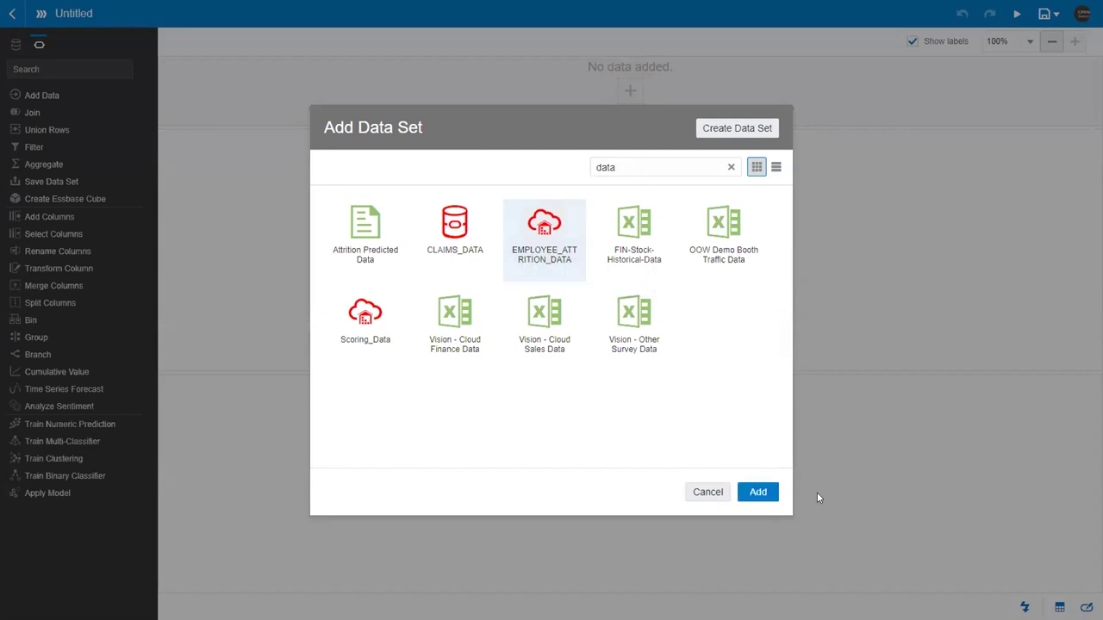
{"action": "left_click", "coordinate": [758, 492]}
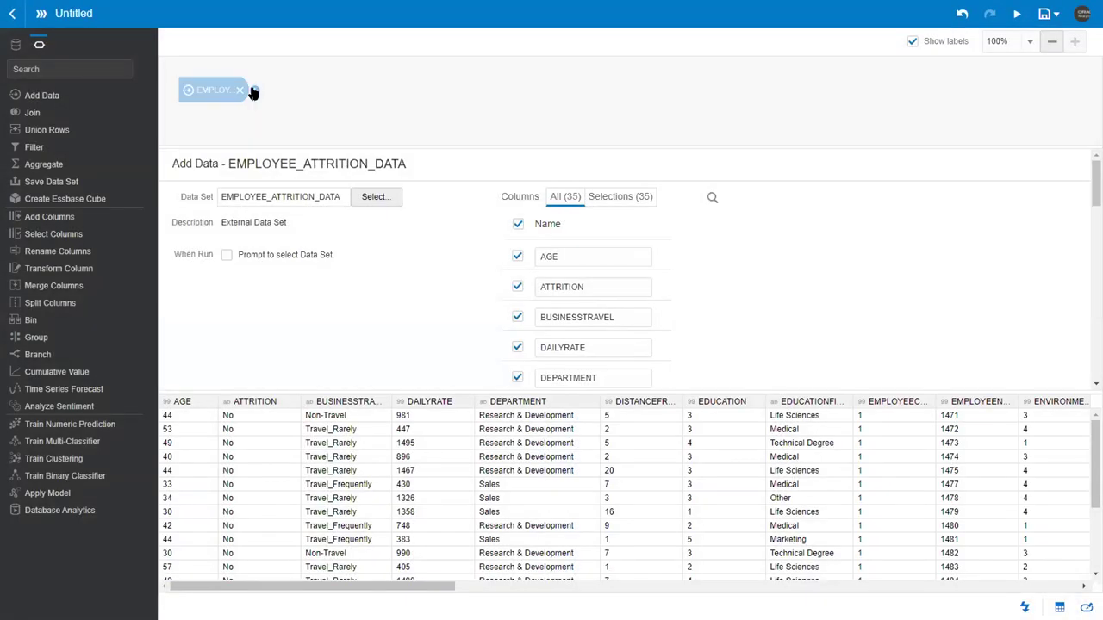
Step: Add an Apply Model step after the EMPLOYEE_ATTRITION_DATA source, using the ATTRITION_MODEL_NB model
{"action": "left_click", "coordinate": [254, 91]}
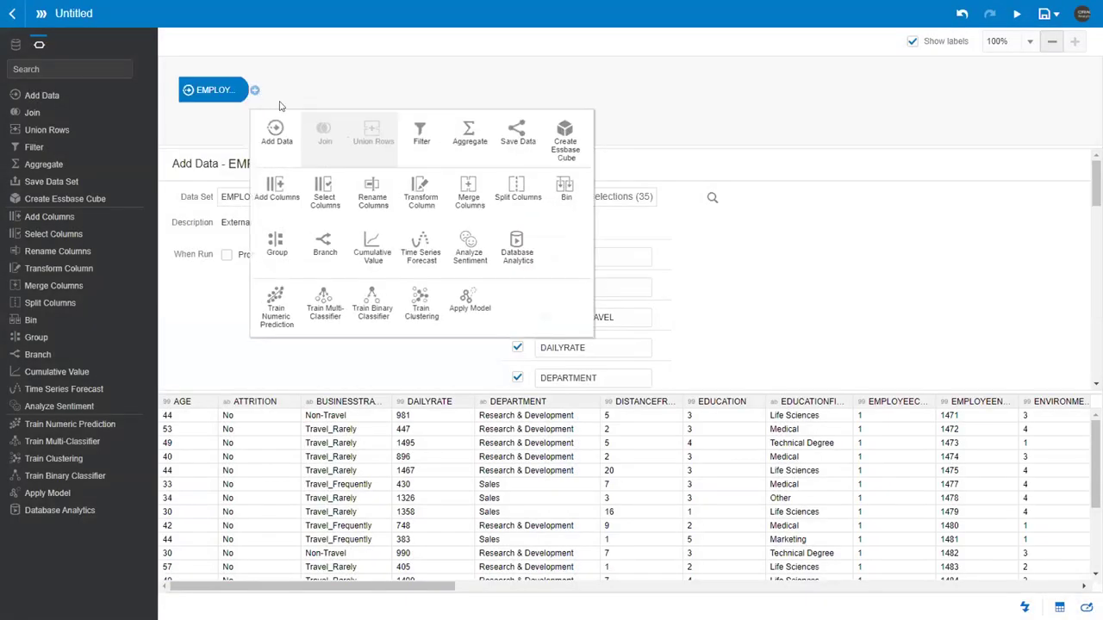
{"action": "left_click", "coordinate": [469, 310]}
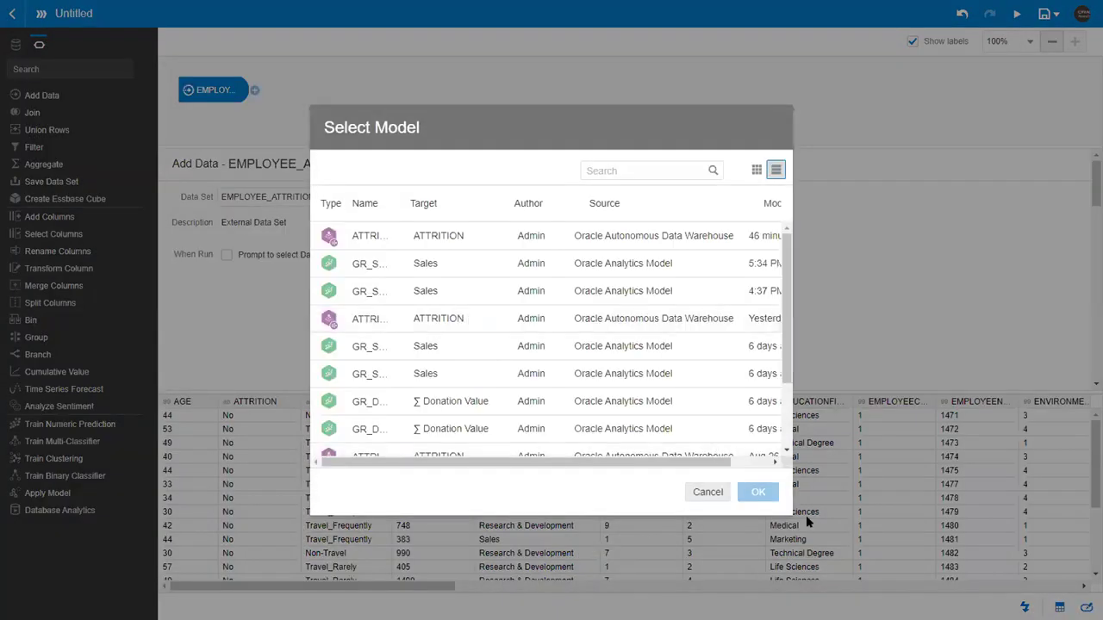
{"action": "left_click_drag", "start_coordinate": [787, 510], "coordinate": [1048, 515]}
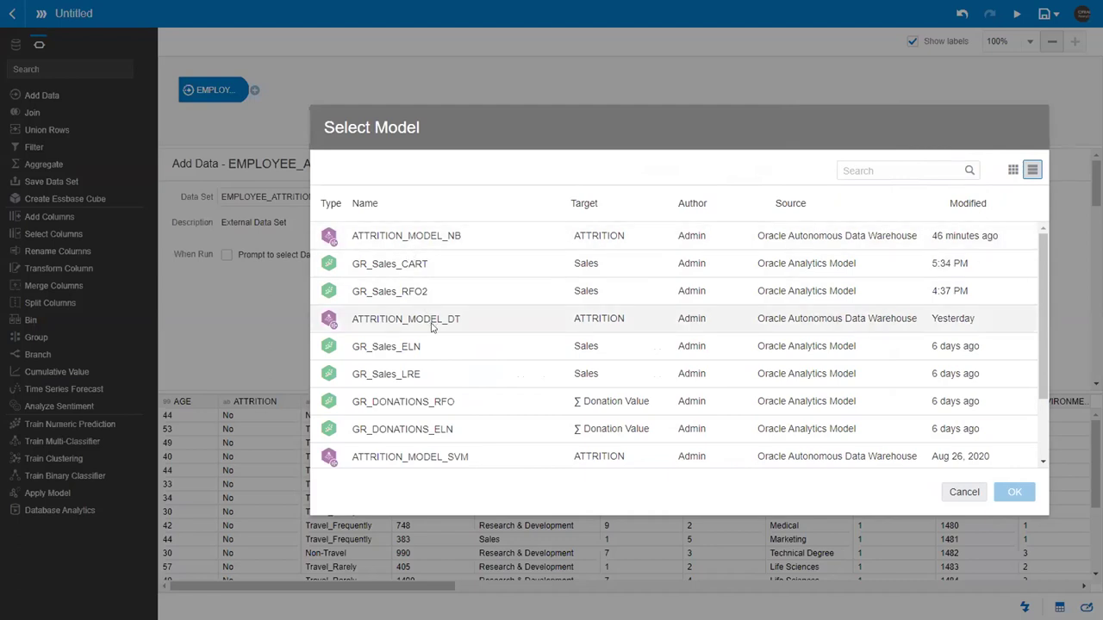
{"action": "left_click", "coordinate": [441, 235]}
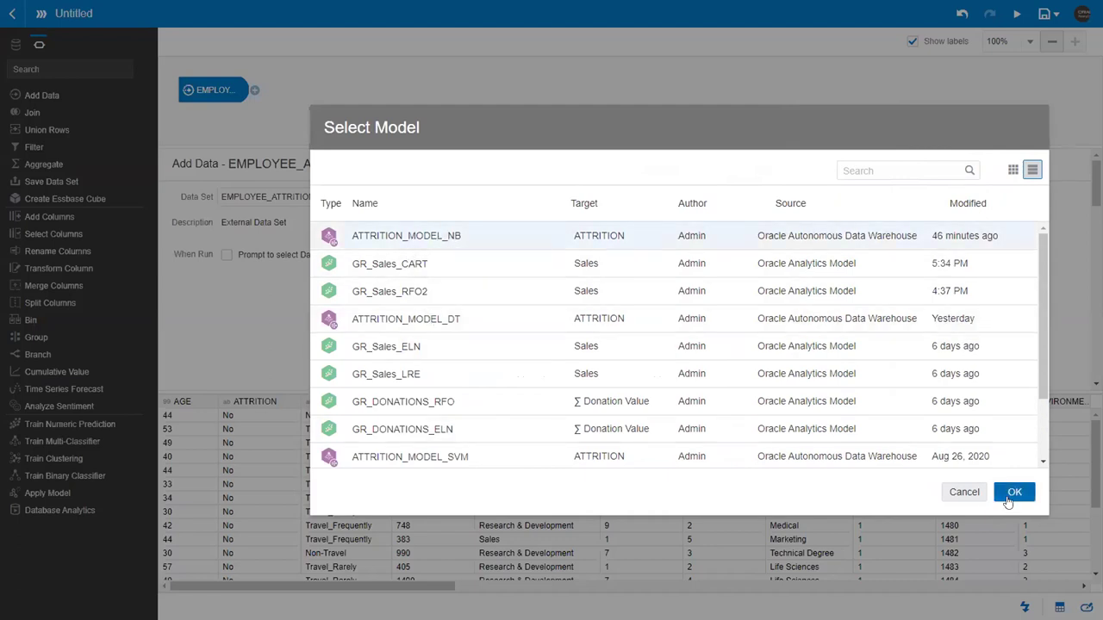
{"action": "left_click", "coordinate": [1013, 492]}
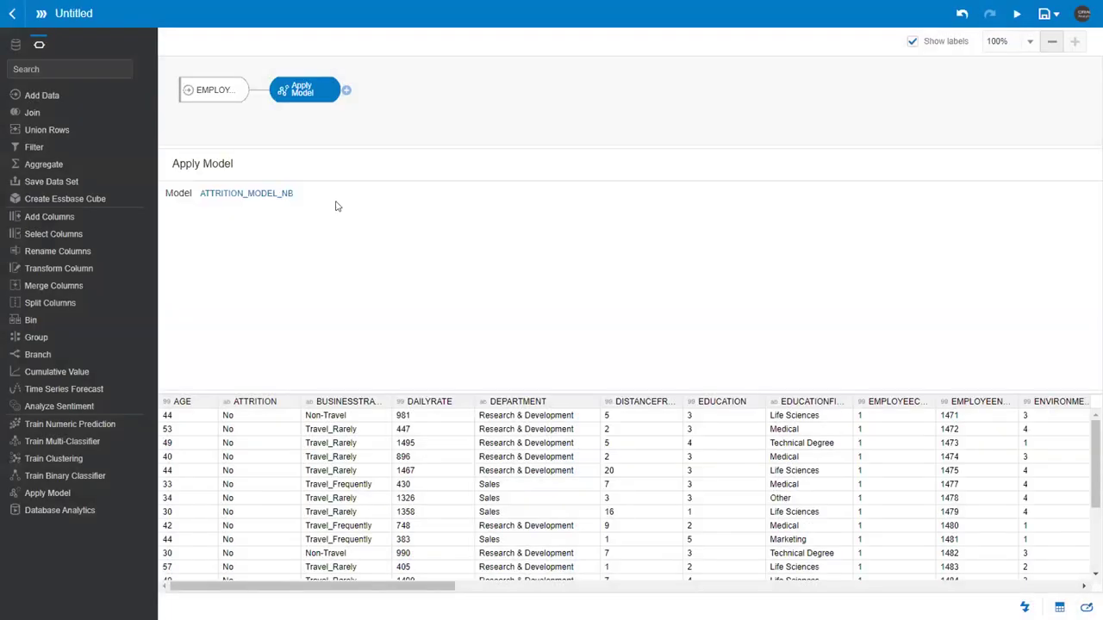
Step: Examine the parameters and input column mappings of the Apply Model step, including the columns available for MARITALSTATUS
{"action": "left_click", "coordinate": [167, 217]}
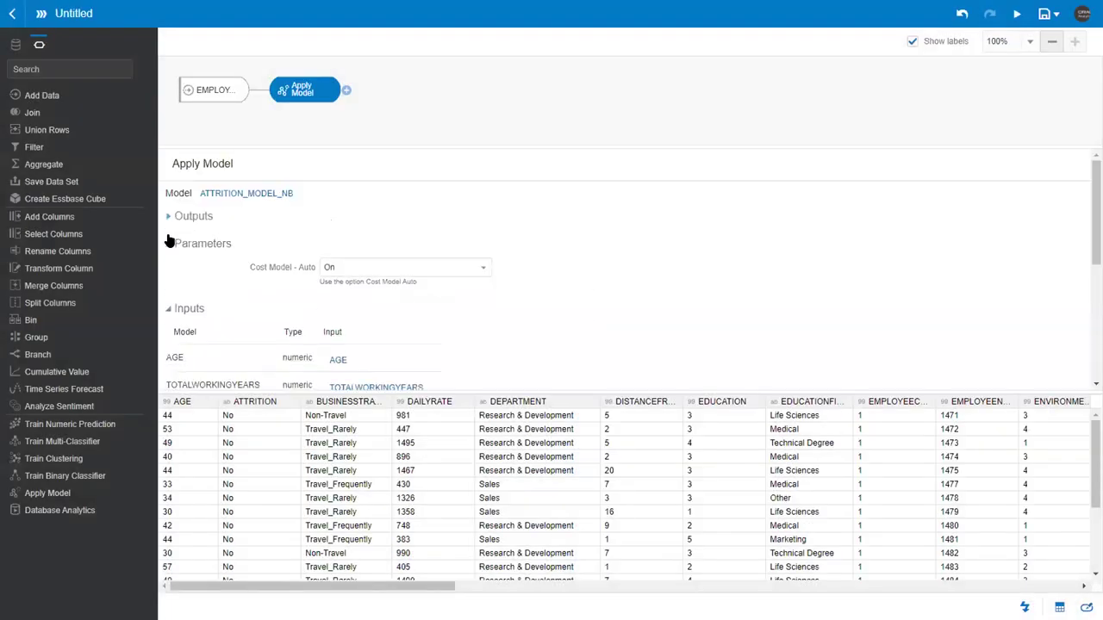
{"action": "left_click", "coordinate": [168, 245]}
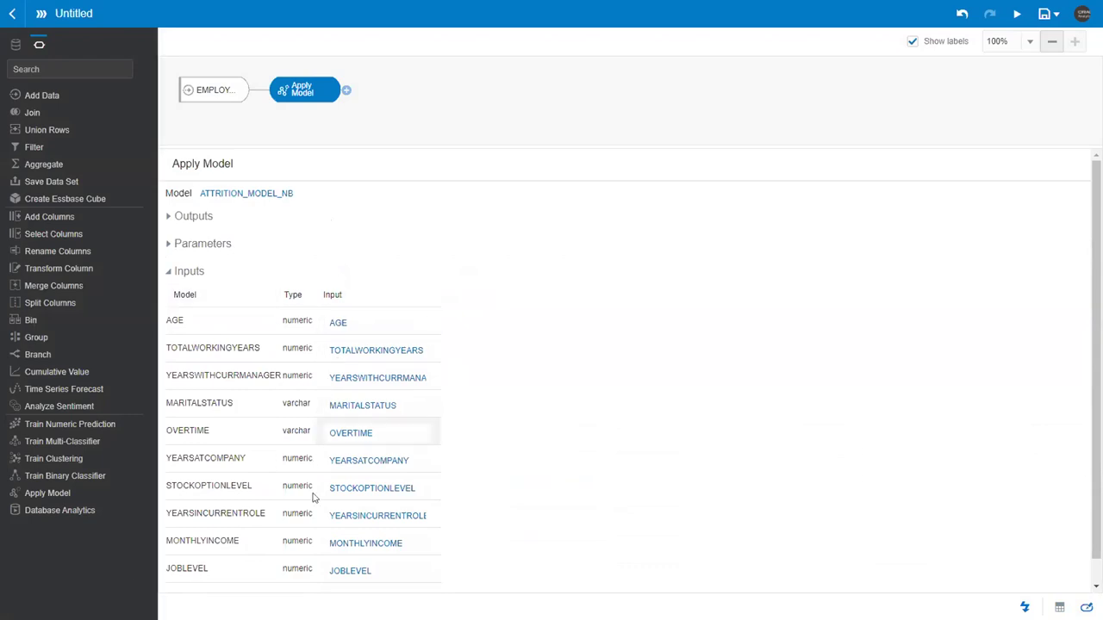
{"action": "left_click", "coordinate": [382, 413]}
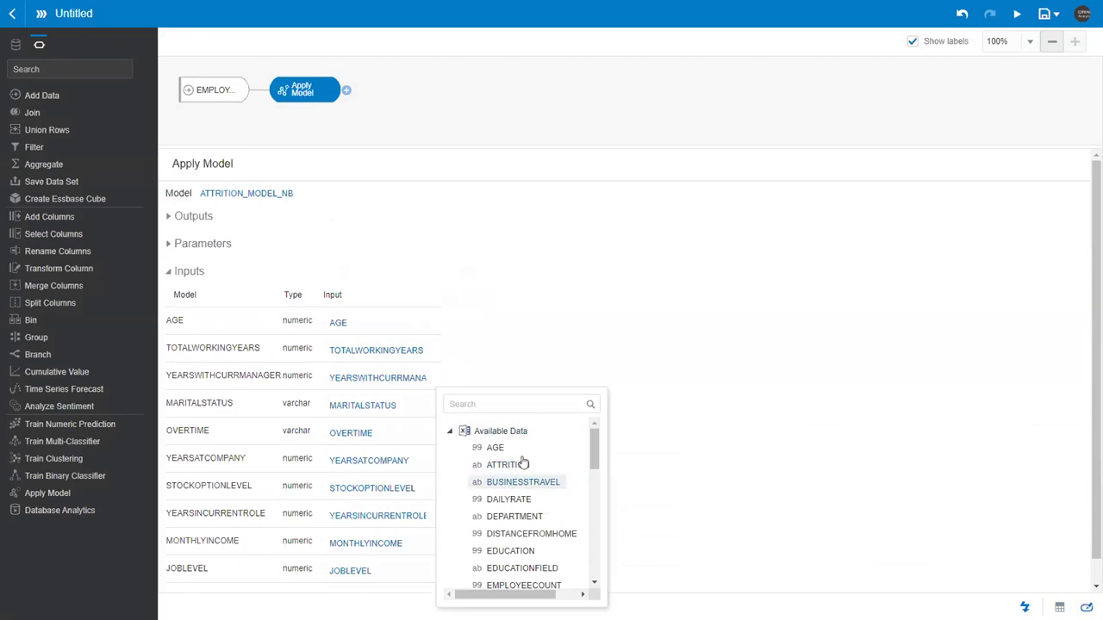
{"action": "left_click", "coordinate": [478, 277]}
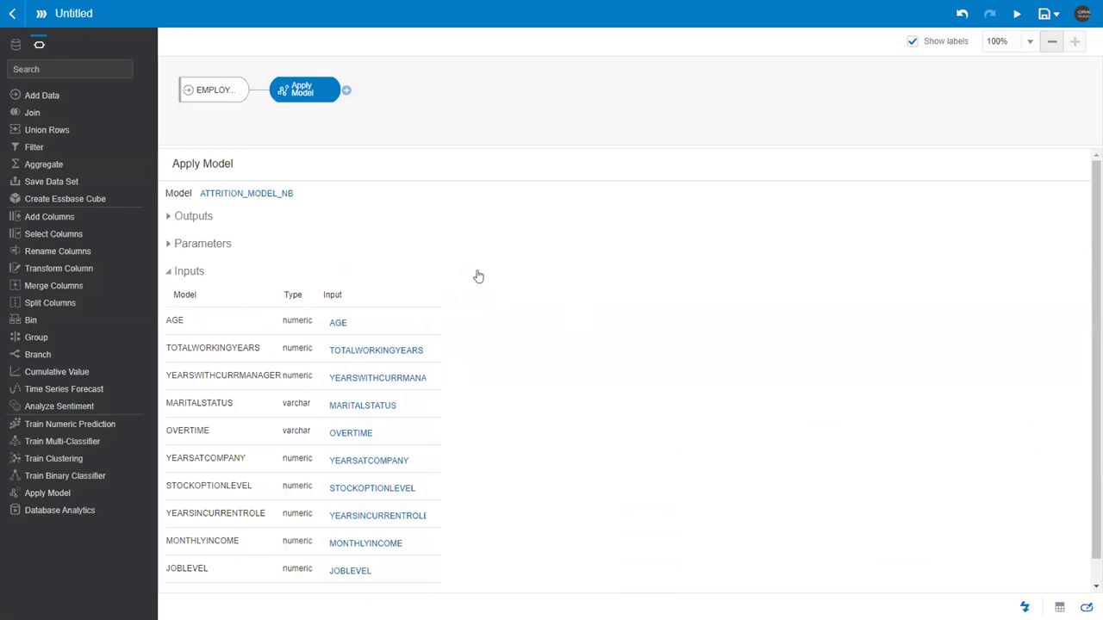
{"action": "left_click", "coordinate": [170, 244]}
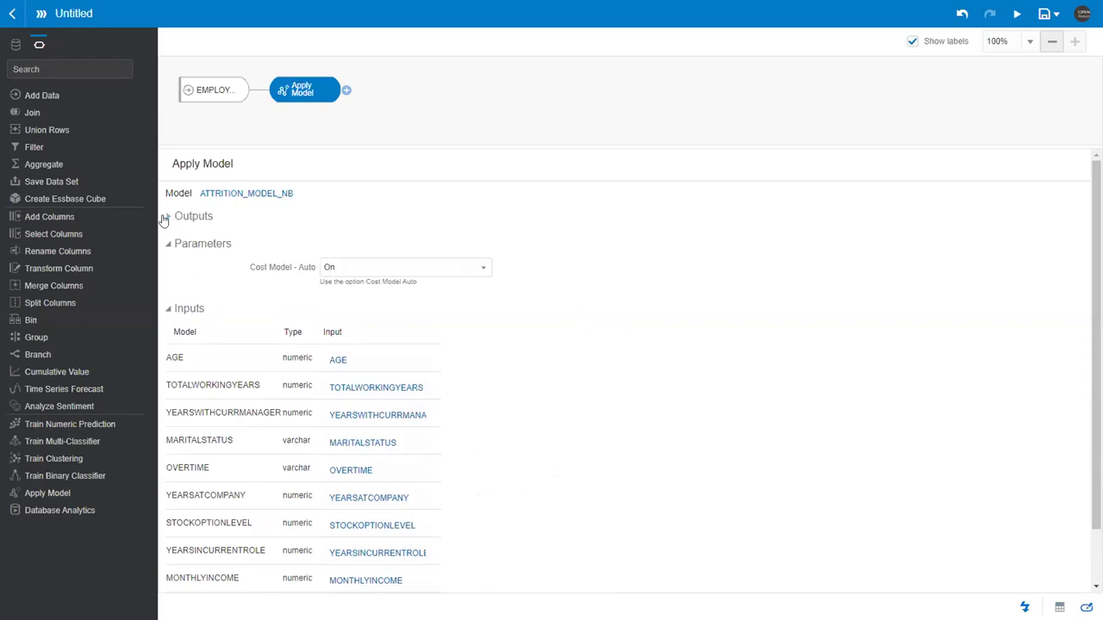
Step: Exclude the PredictionCost output from the Apply Model step and review its additional outputs
{"action": "left_click", "coordinate": [167, 218]}
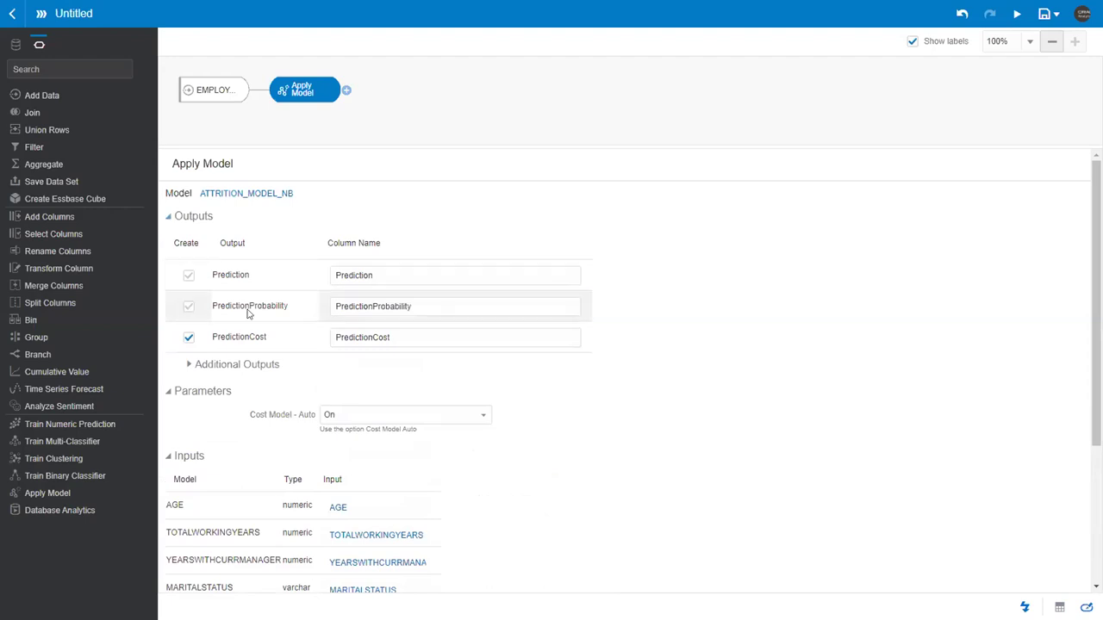
{"action": "left_click", "coordinate": [187, 338]}
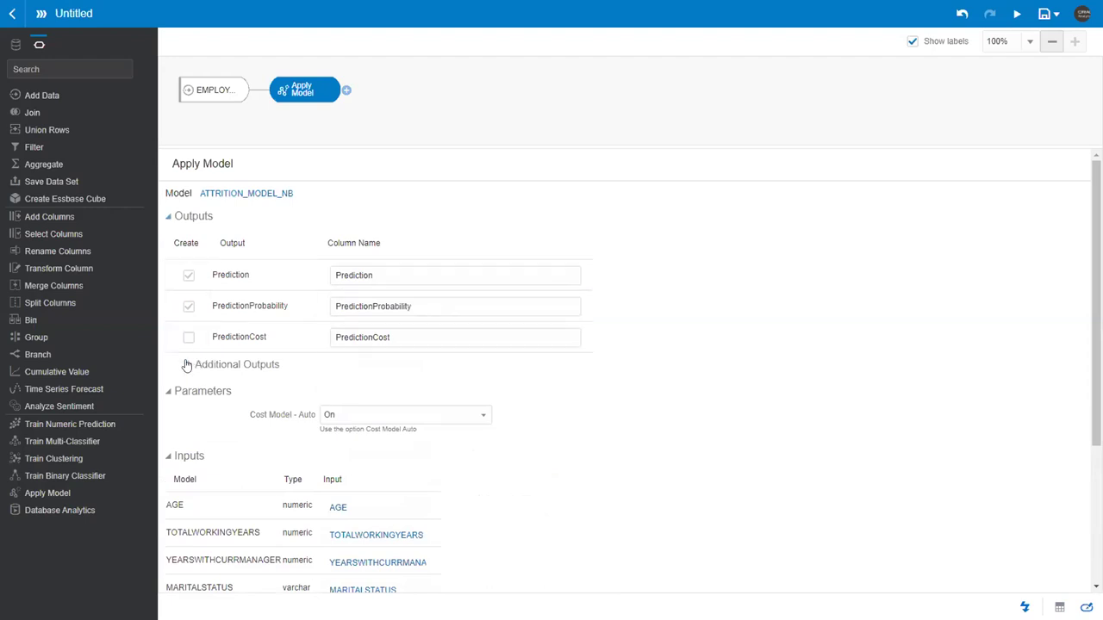
{"action": "left_click", "coordinate": [187, 365]}
{"action": "scroll", "coordinate": [490, 411], "scroll_direction": "down", "scroll_amount": 3}
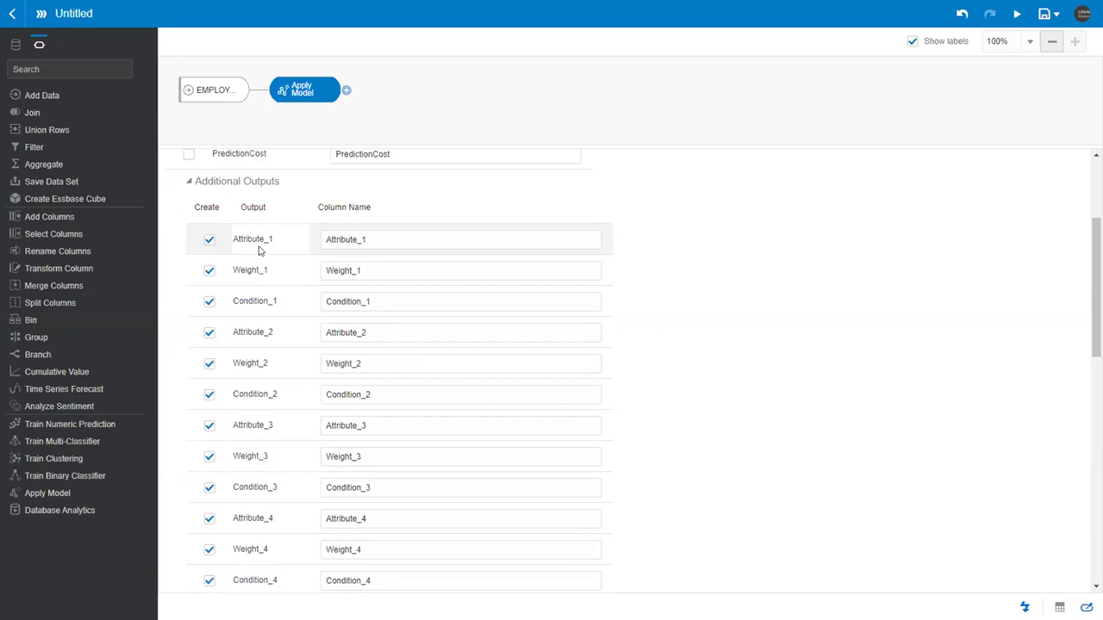
{"action": "left_click", "coordinate": [189, 181]}
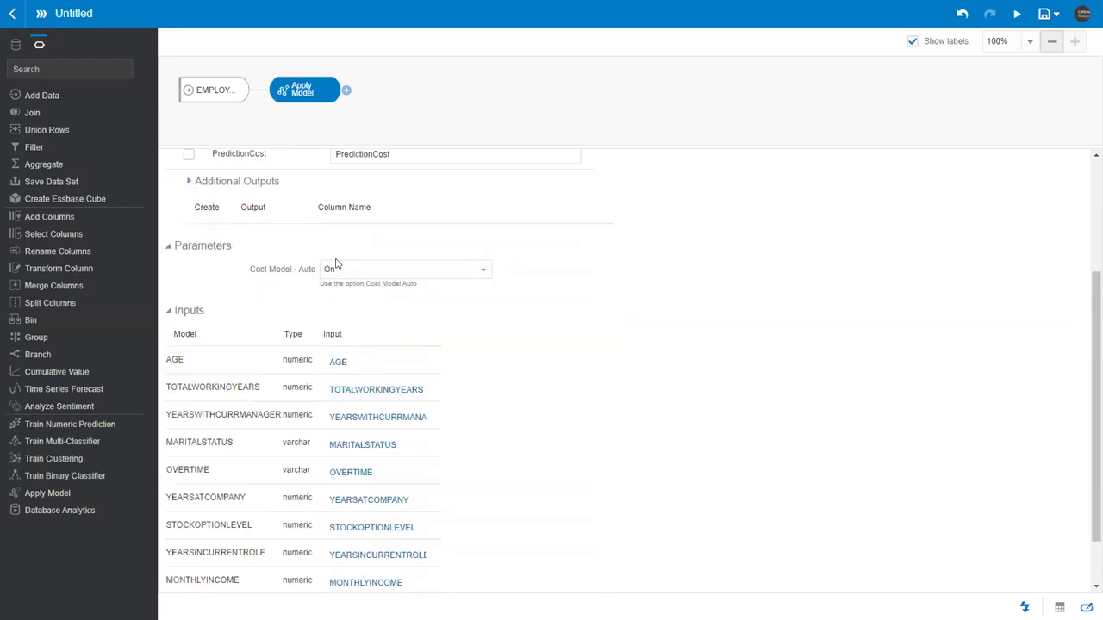
{"action": "scroll", "coordinate": [517, 306], "scroll_direction": "up", "scroll_amount": 3}
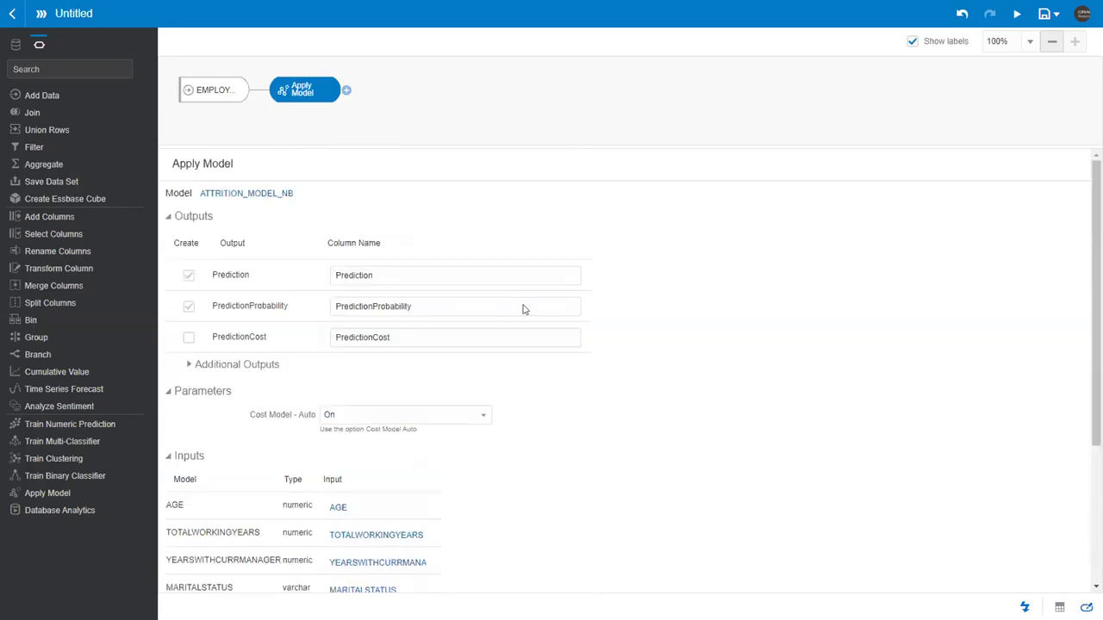
Step: Add a Save Data step that stores the results as data set Prediction in the ADW PM database connection, with Prediction as the table name
{"action": "left_click", "coordinate": [347, 90]}
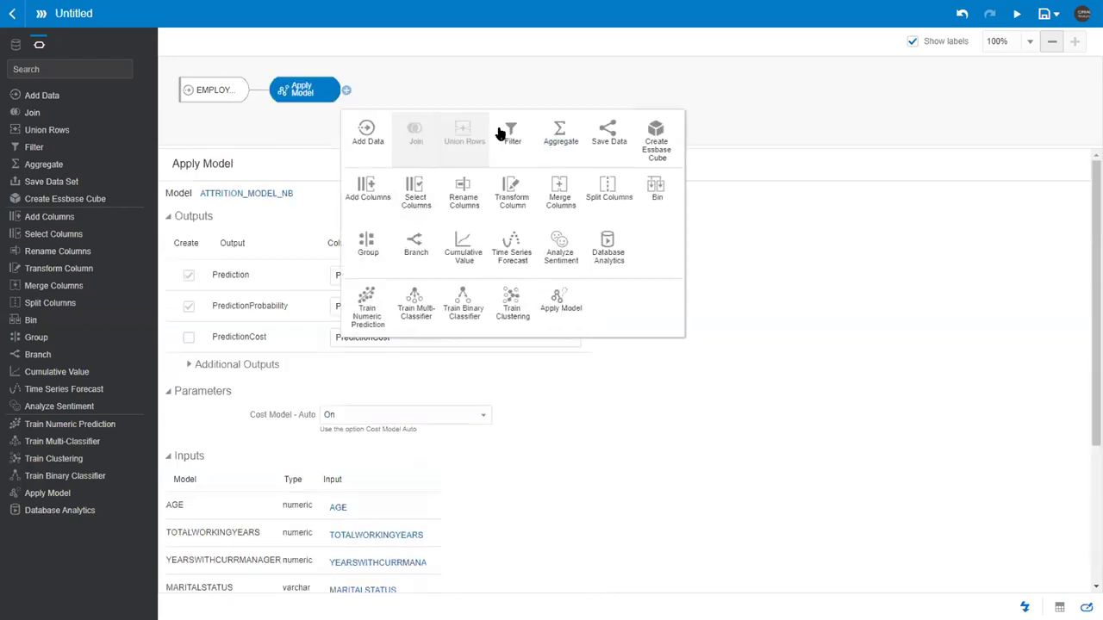
{"action": "left_click", "coordinate": [616, 143]}
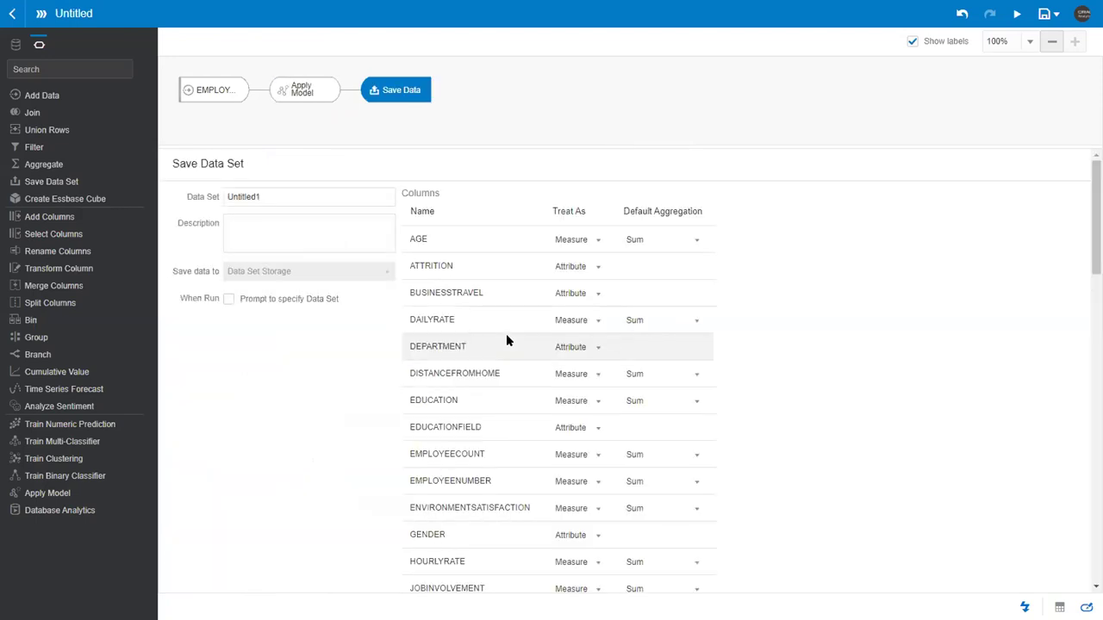
{"action": "left_click", "coordinate": [339, 197]}
{"action": "key", "text": "ctrl+a"}
{"action": "type", "text": "Pr"}
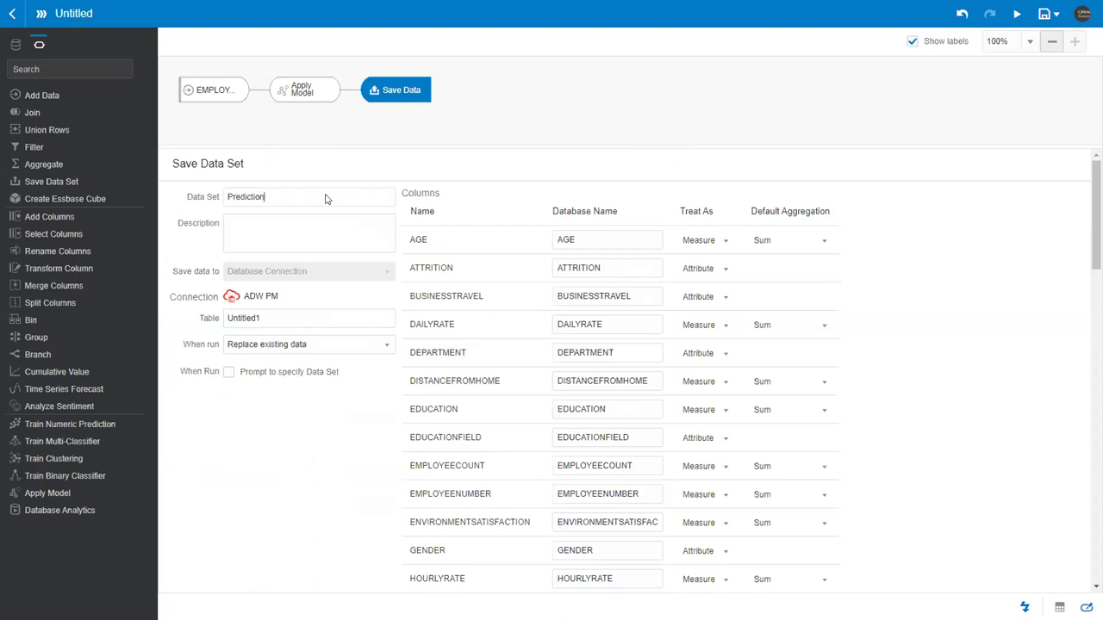
{"action": "left_click_drag", "start_coordinate": [279, 196], "coordinate": [216, 188]}
{"action": "key", "text": "ctrl+c"}
{"action": "left_click_drag", "start_coordinate": [260, 317], "coordinate": [229, 318]}
{"action": "key", "text": "ctrl+v"}
Step: Save the data flow as Demo Flow and run it
{"action": "left_click", "coordinate": [1017, 16]}
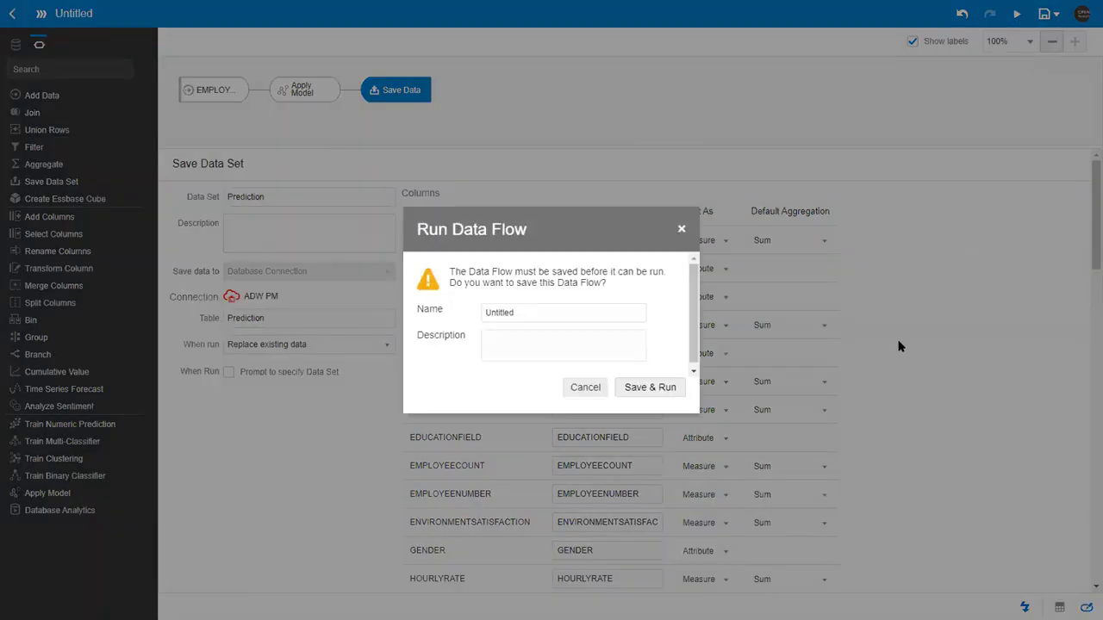
{"action": "type", "text": "Demo Flow"}
{"action": "left_click", "coordinate": [640, 387]}
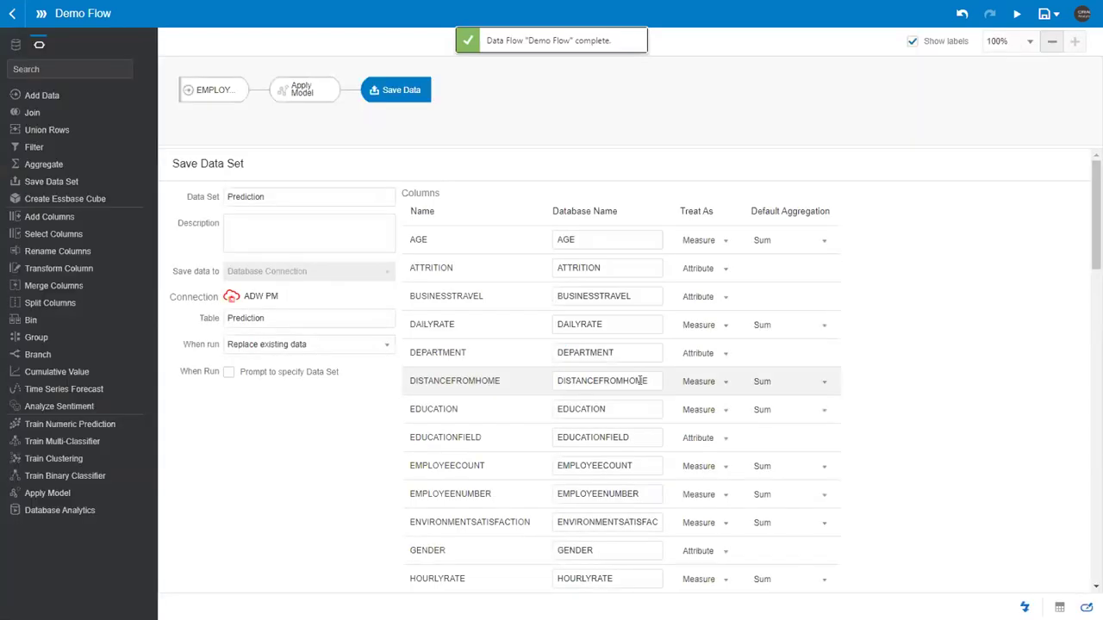
Step: Leave the Demo Flow editor and go to the list of data flows among the data assets
{"action": "left_click", "coordinate": [8, 15]}
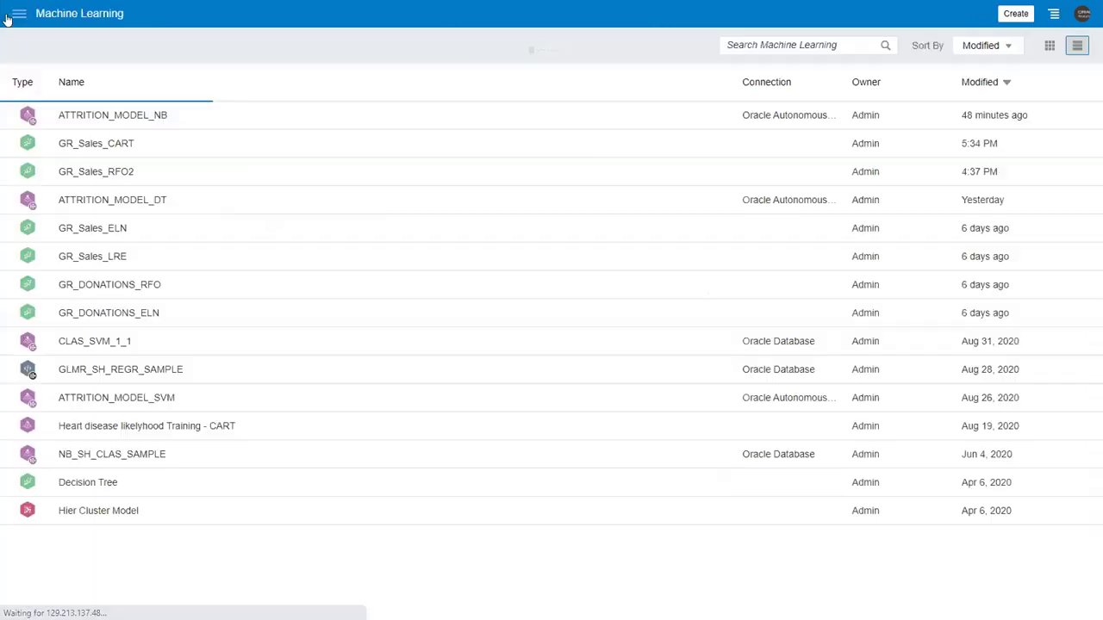
{"action": "left_click", "coordinate": [16, 13]}
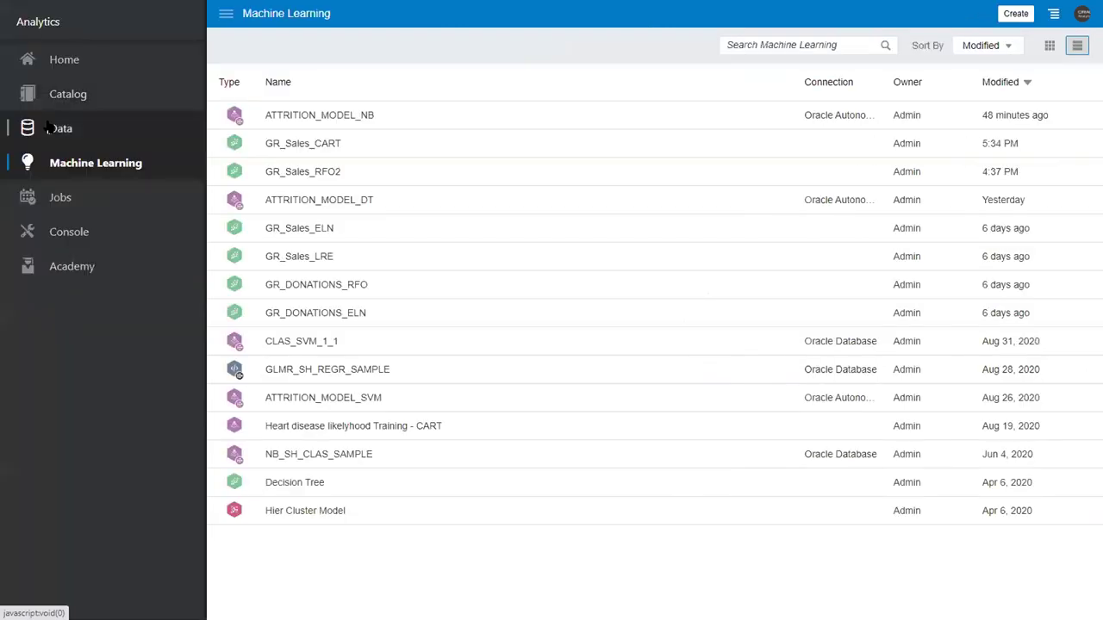
{"action": "left_click", "coordinate": [47, 127]}
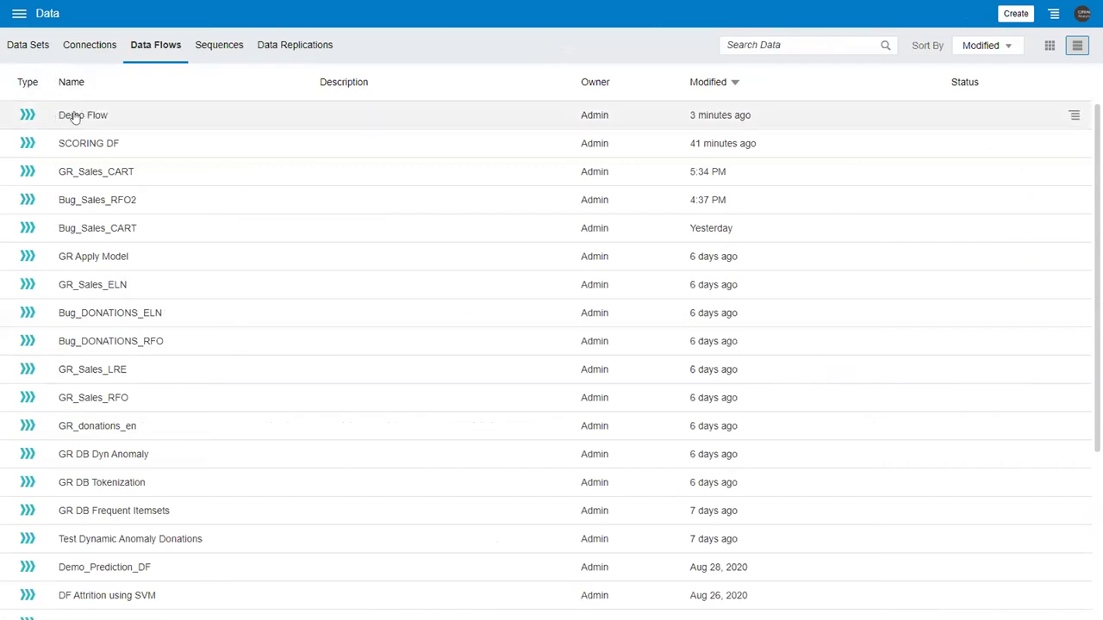
Step: Inspect the Prediction data set, reviewing its general properties and its data elements
{"action": "left_click", "coordinate": [38, 49]}
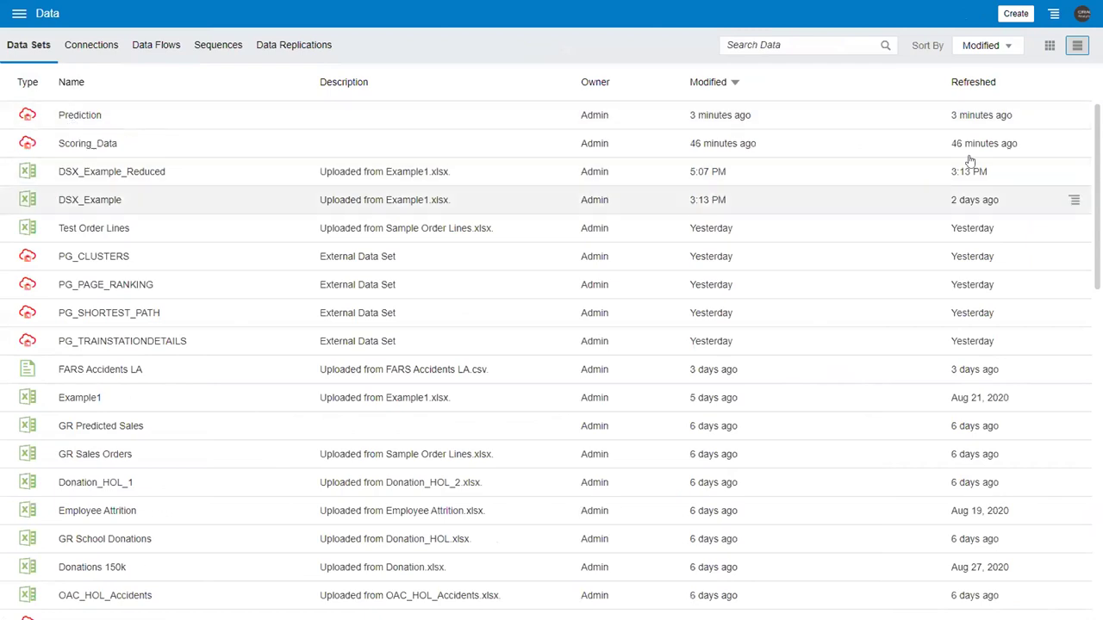
{"action": "right_click", "coordinate": [94, 122]}
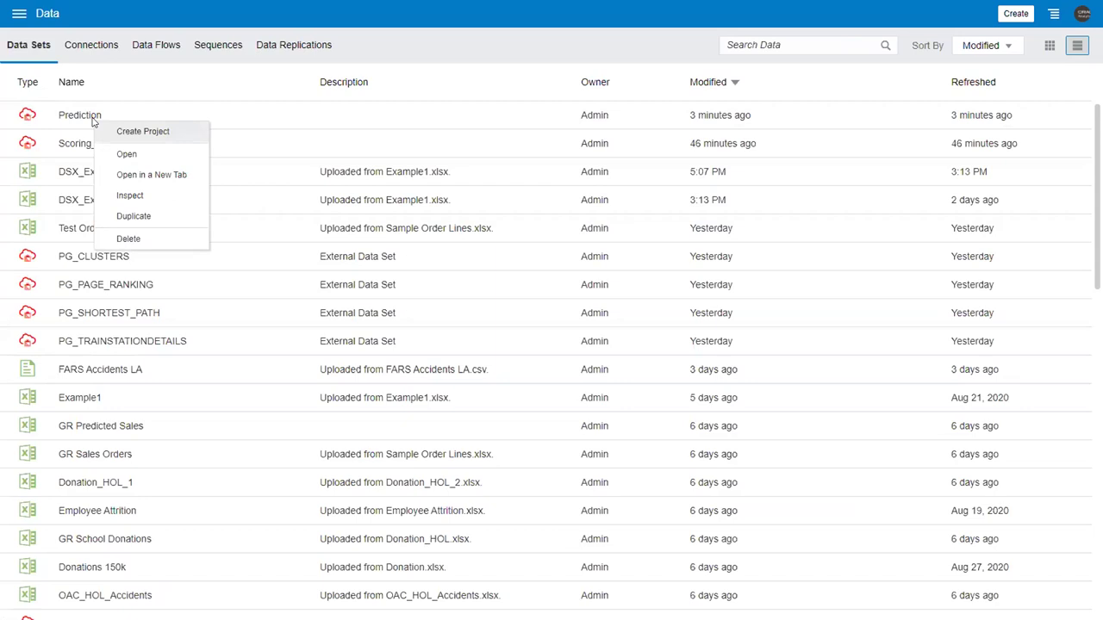
{"action": "left_click", "coordinate": [131, 197]}
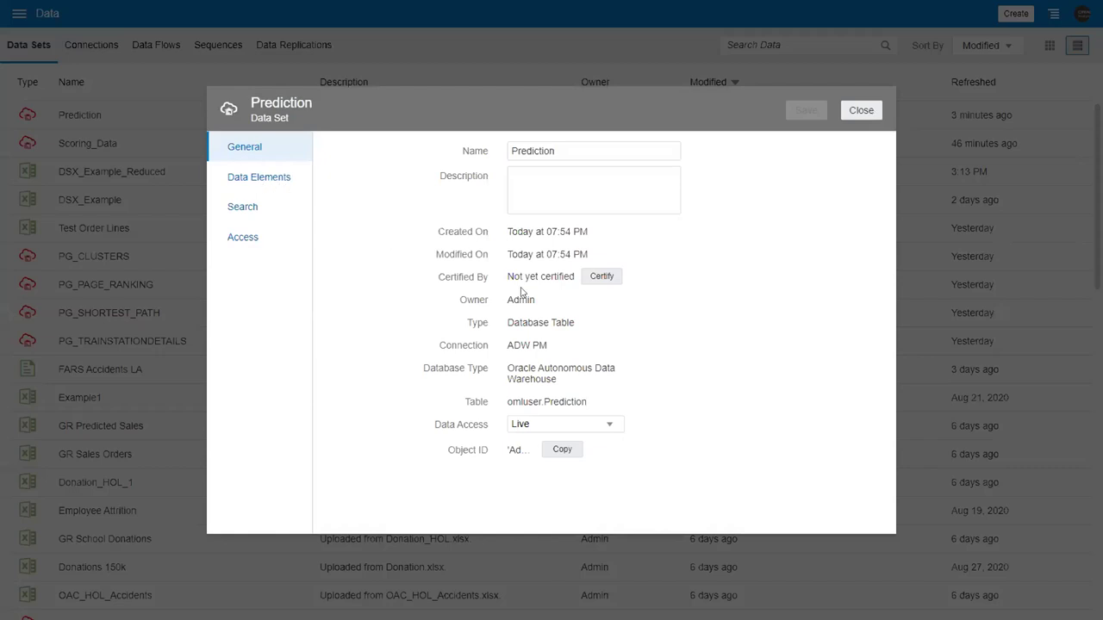
{"action": "left_click", "coordinate": [258, 177]}
{"action": "scroll", "coordinate": [387, 352], "scroll_direction": "down", "scroll_amount": 6}
{"action": "scroll", "coordinate": [383, 361], "scroll_direction": "down", "scroll_amount": 5}
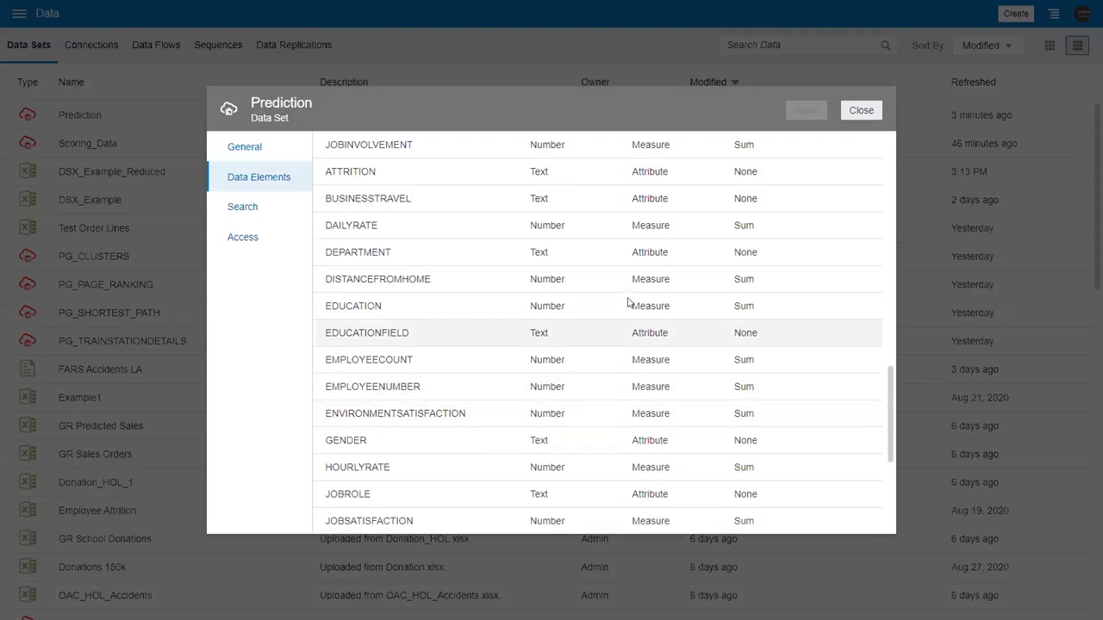
{"action": "left_click", "coordinate": [862, 110]}
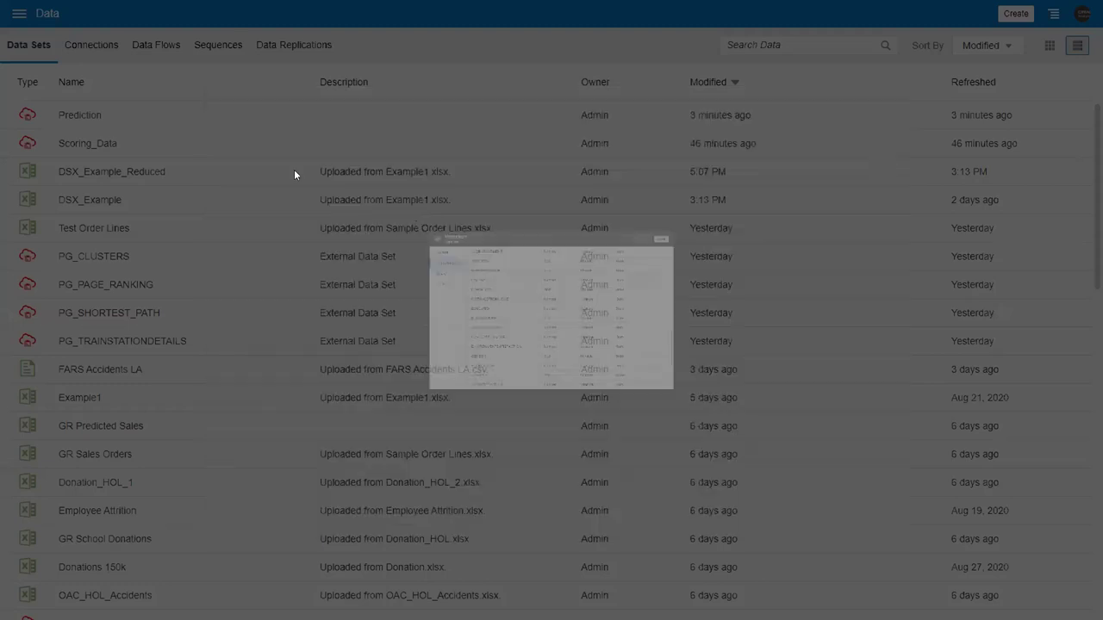
Step: Open the Attrition Analysis project from the home page and collapse the employee attrition data set in its data list
{"action": "left_click", "coordinate": [18, 12]}
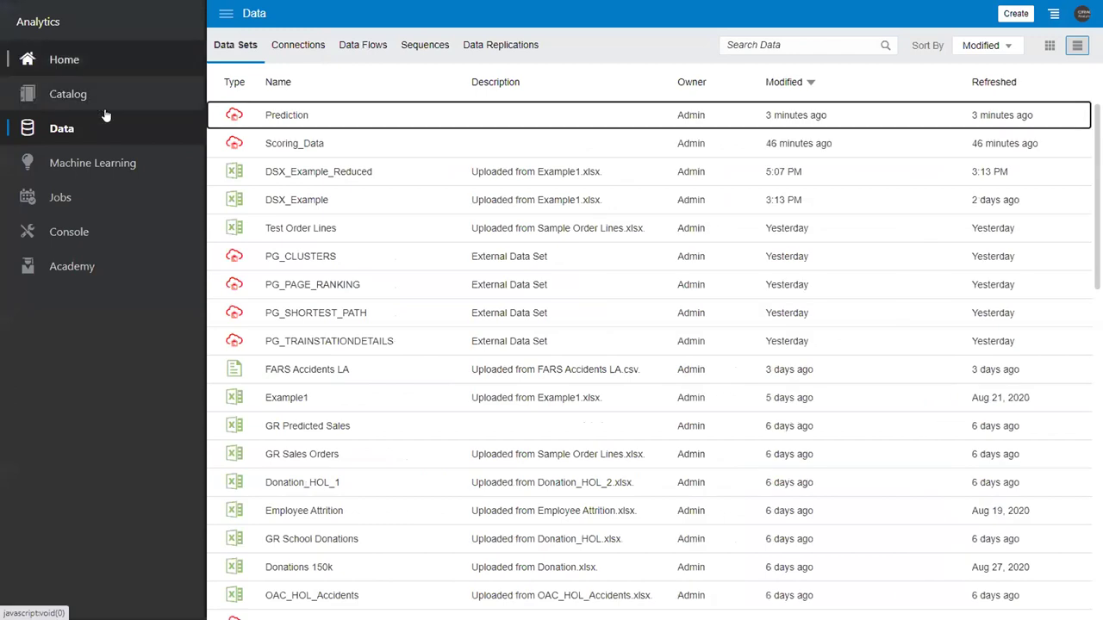
{"action": "left_click", "coordinate": [62, 62]}
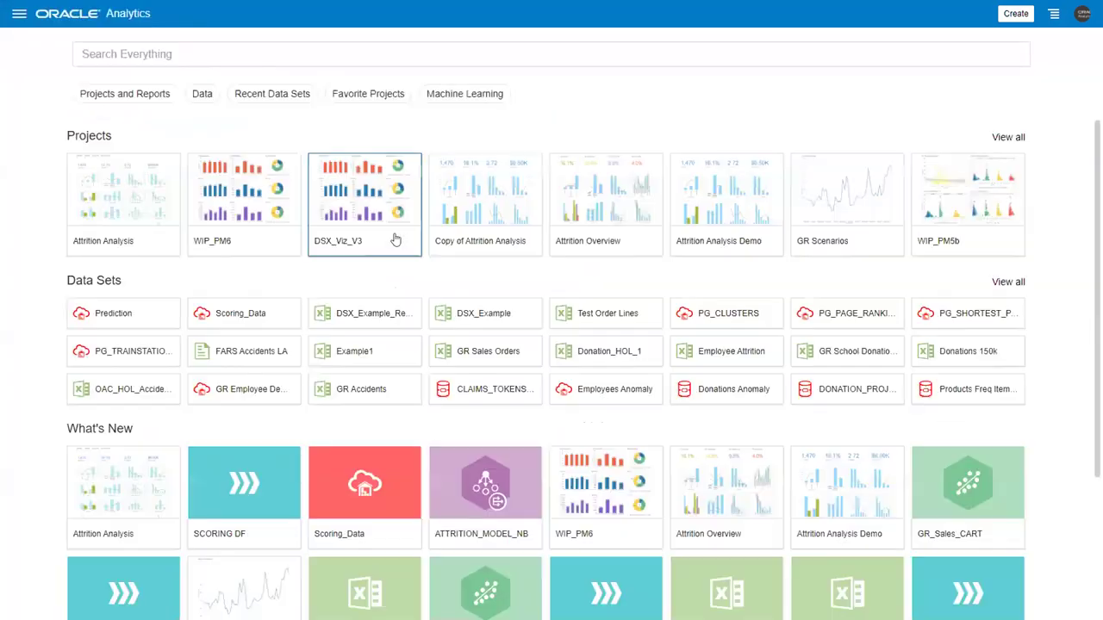
{"action": "left_click", "coordinate": [591, 205]}
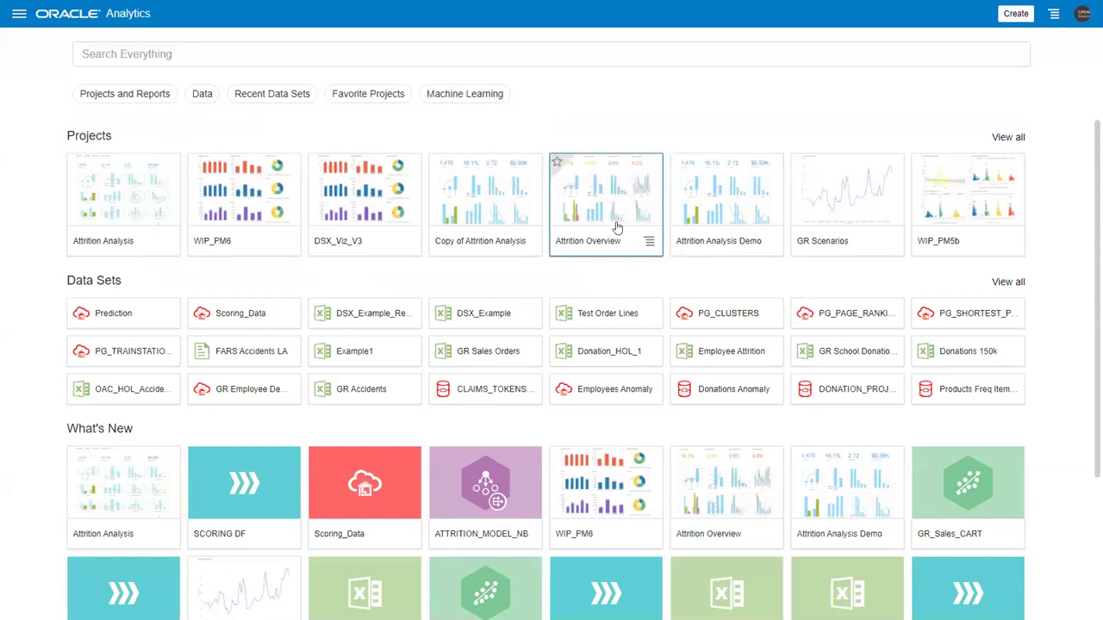
{"action": "left_click", "coordinate": [125, 240]}
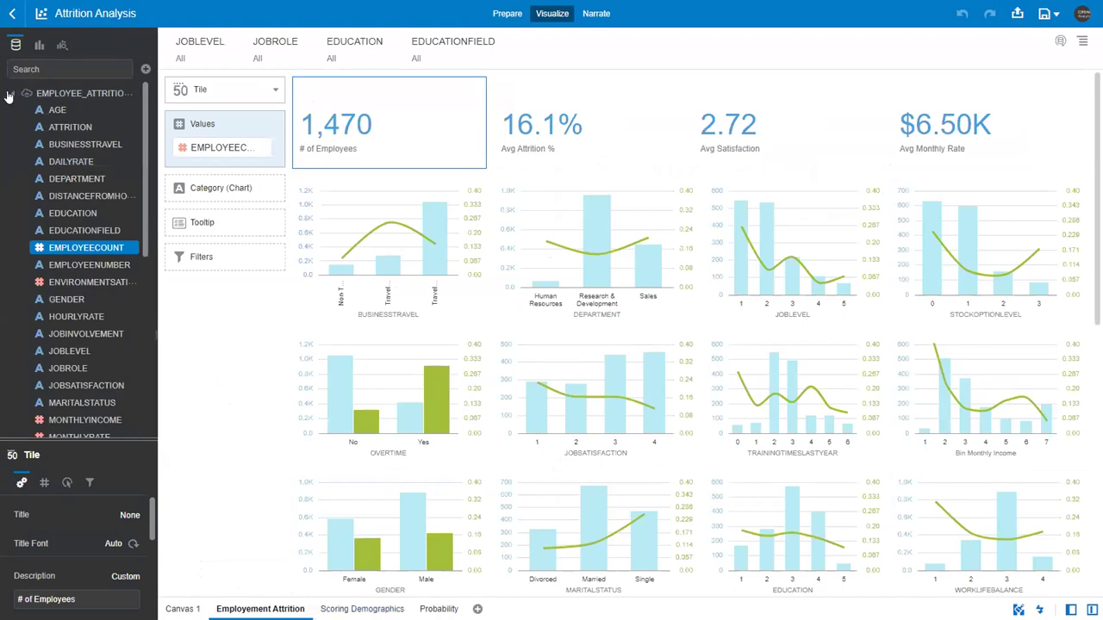
{"action": "left_click", "coordinate": [10, 93]}
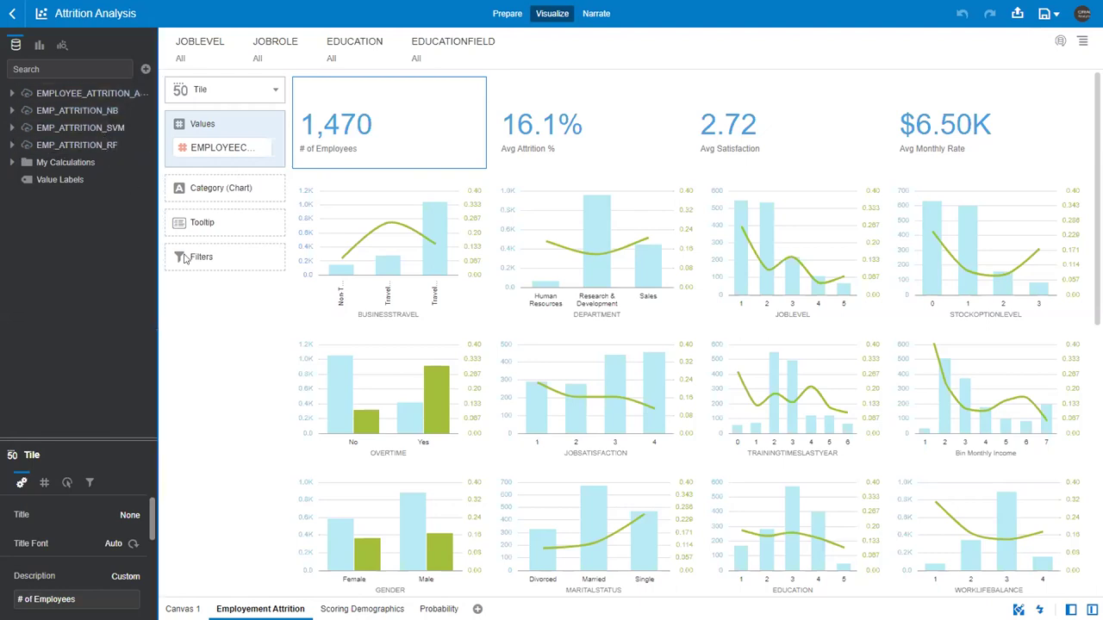
Step: Examine the predicted attrition rates by demographic on the Scoring Demographics canvas, then view the Probability canvas
{"action": "left_click", "coordinate": [359, 609]}
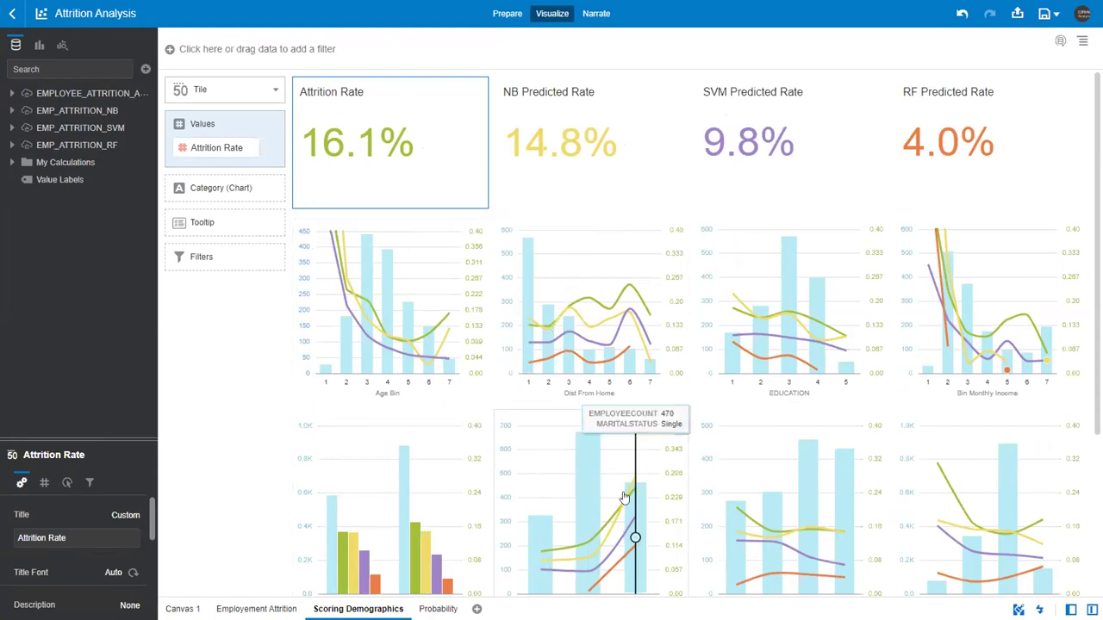
{"action": "scroll", "coordinate": [620, 488], "scroll_direction": "down", "scroll_amount": 2}
{"action": "scroll", "coordinate": [620, 488], "scroll_direction": "down", "scroll_amount": 1}
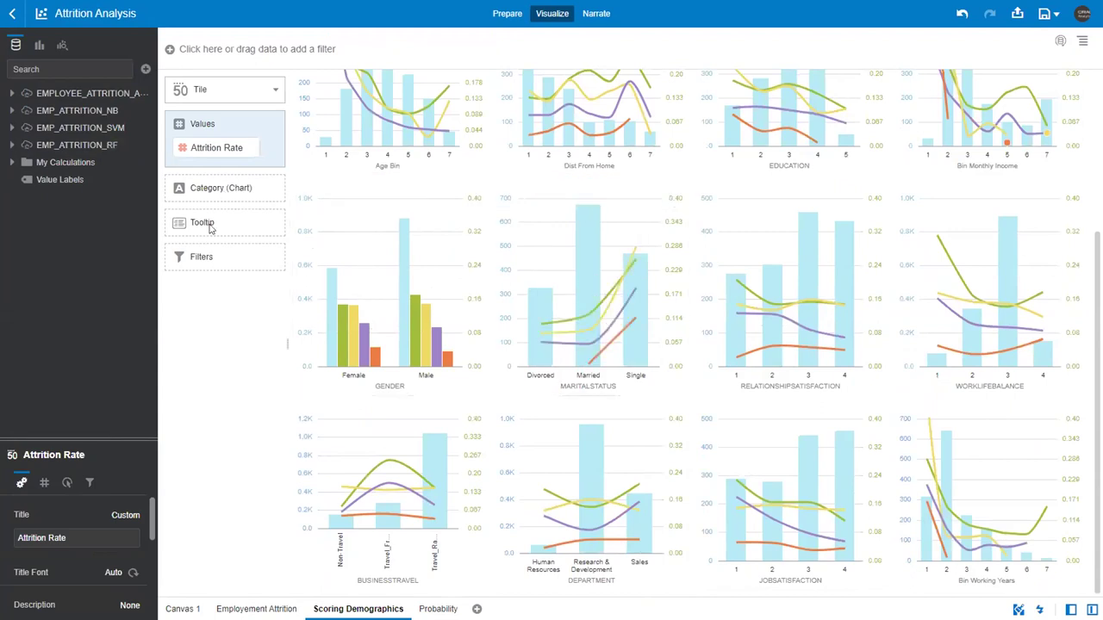
{"action": "left_click", "coordinate": [434, 609]}
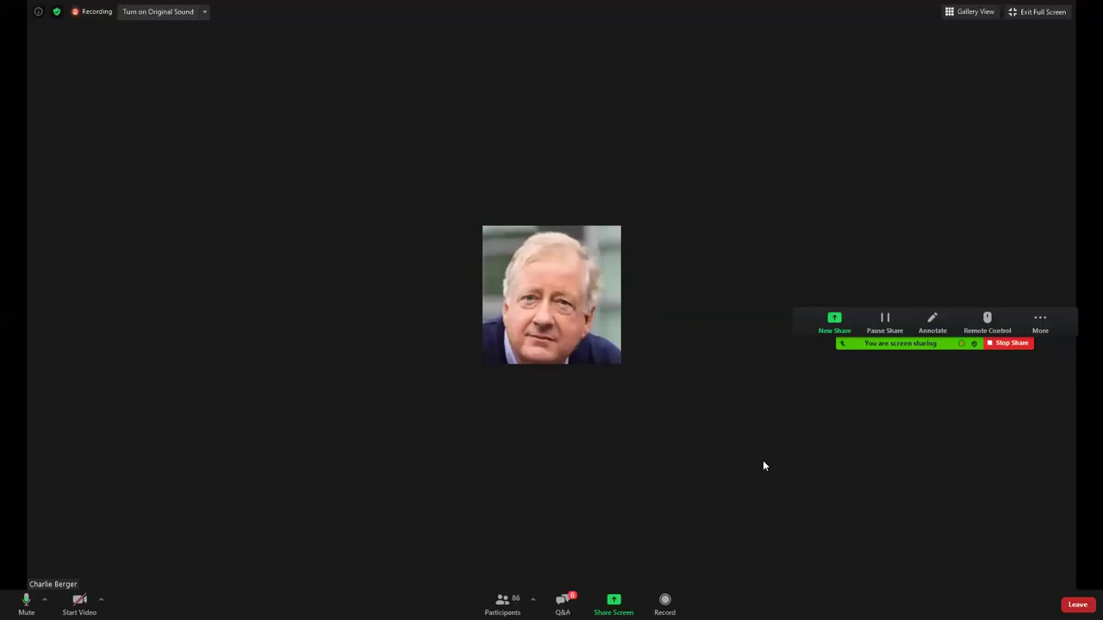
{"action": "key", "text": "alt+Tab"}
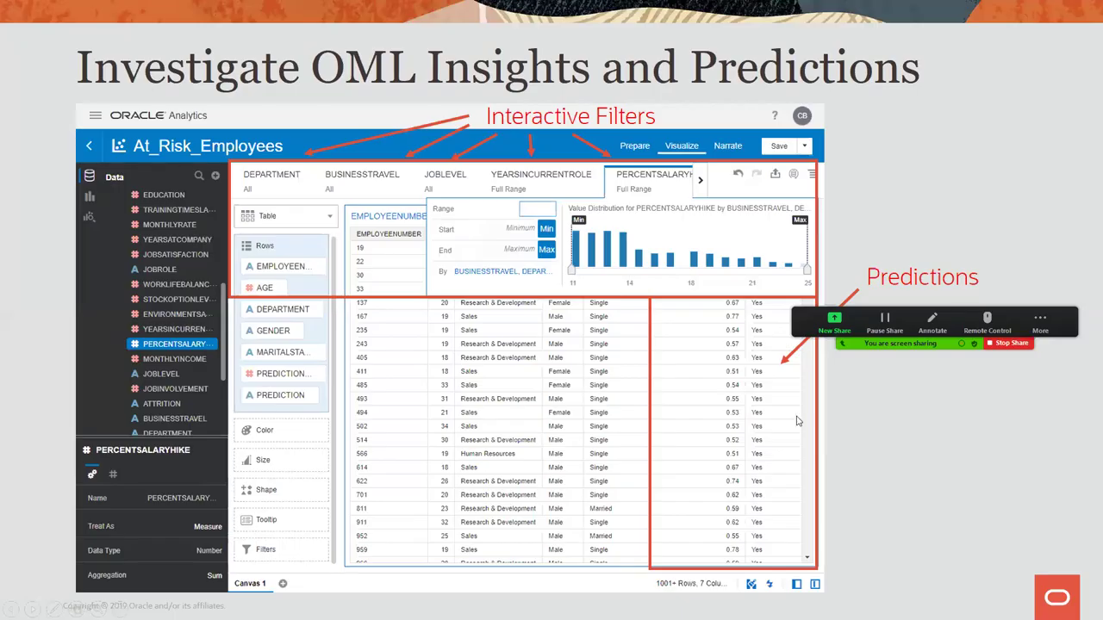
{"action": "left_click", "coordinate": [1045, 332]}
{"action": "left_click", "coordinate": [985, 379]}
{"action": "key", "text": "alt+Tab"}
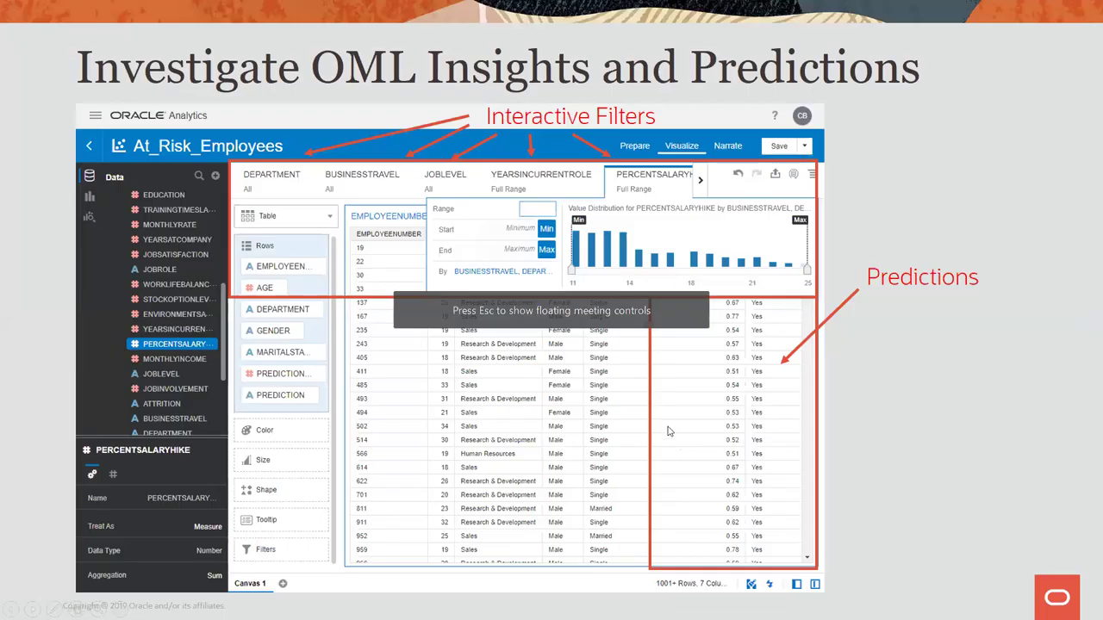
{"action": "key", "text": "Right"}
{"action": "key", "text": "Right"}
{"action": "key", "text": "Right"}
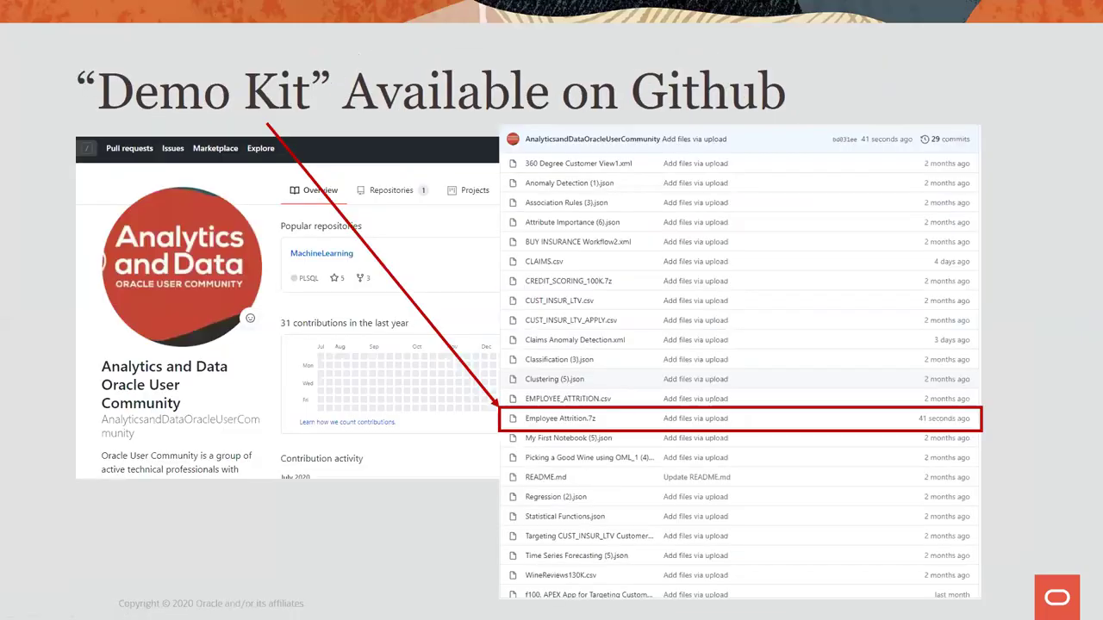